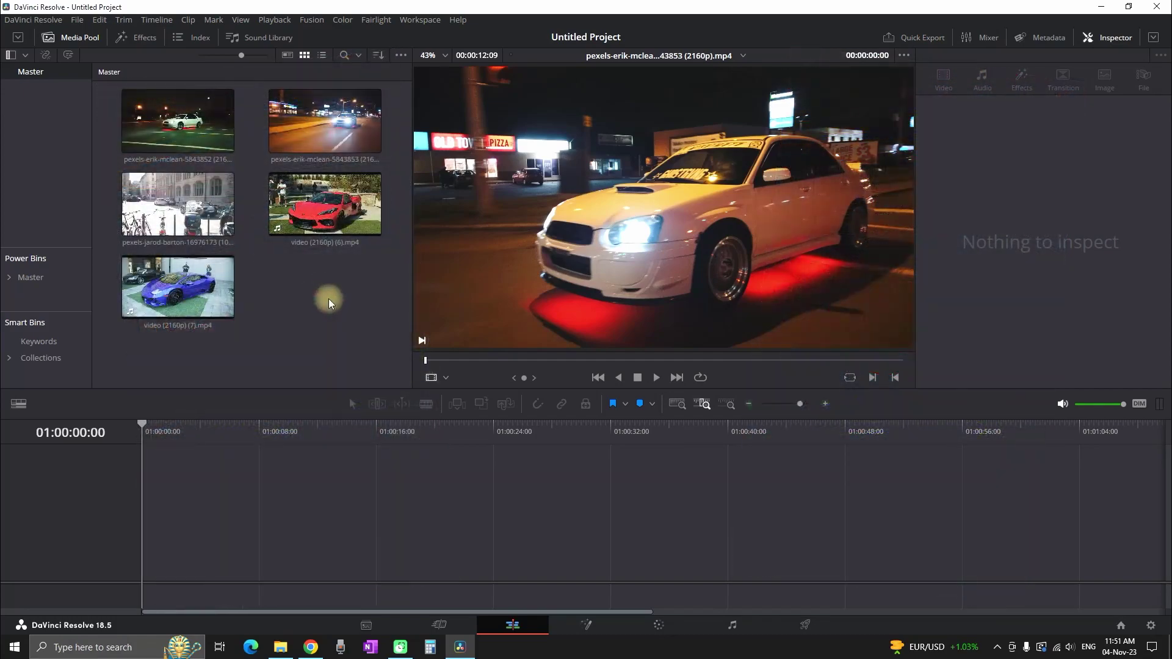
# Step: Select all five car clips in the Media Pool and create Timeline 1 from them
pyautogui.moveTo(390, 330); pyautogui.dragTo(162, 536)
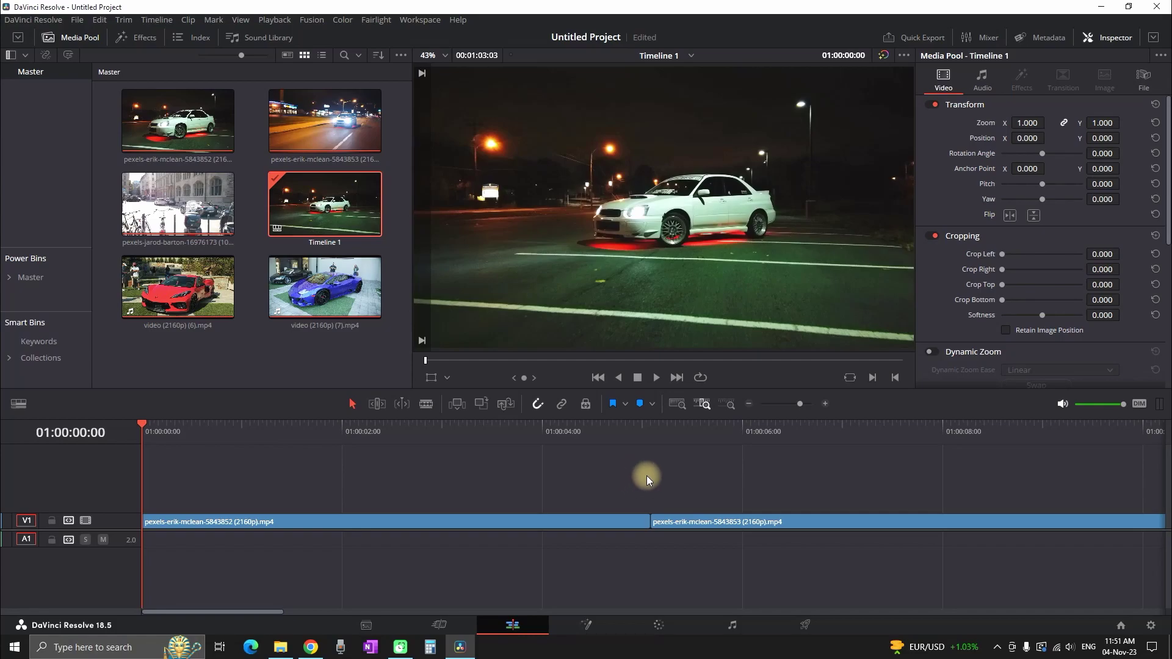
# Step: Delete the three audio clips from the A1 track
pyautogui.click(692, 400)
pyautogui.click(987, 431)
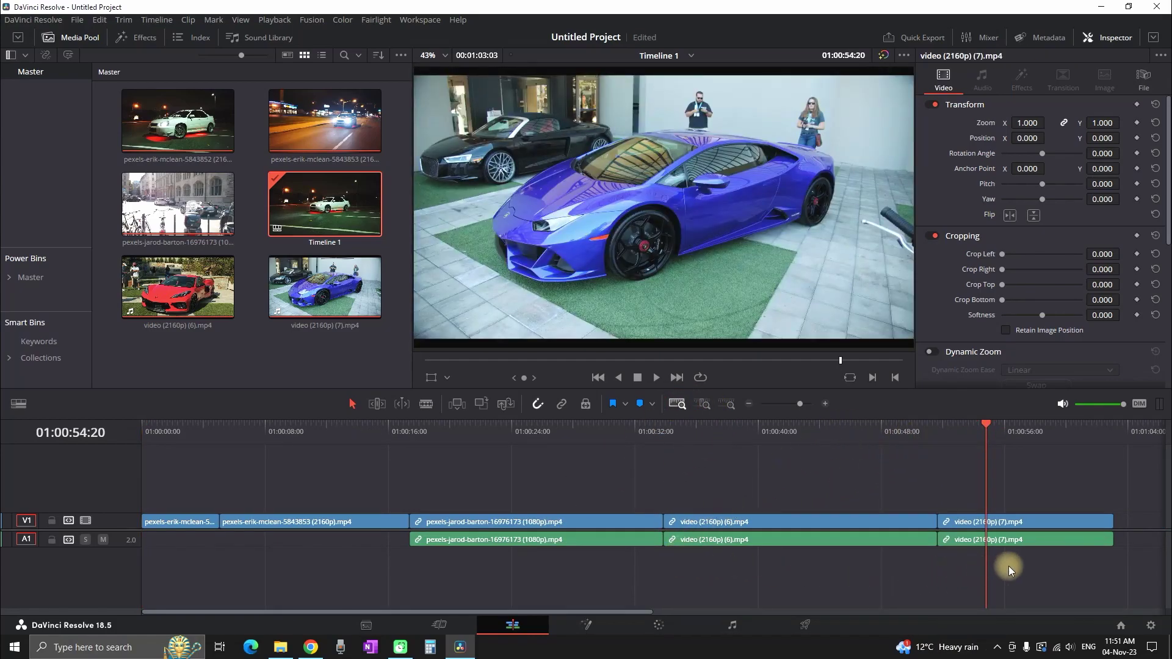
pyautogui.moveTo(1009, 566); pyautogui.dragTo(559, 542)
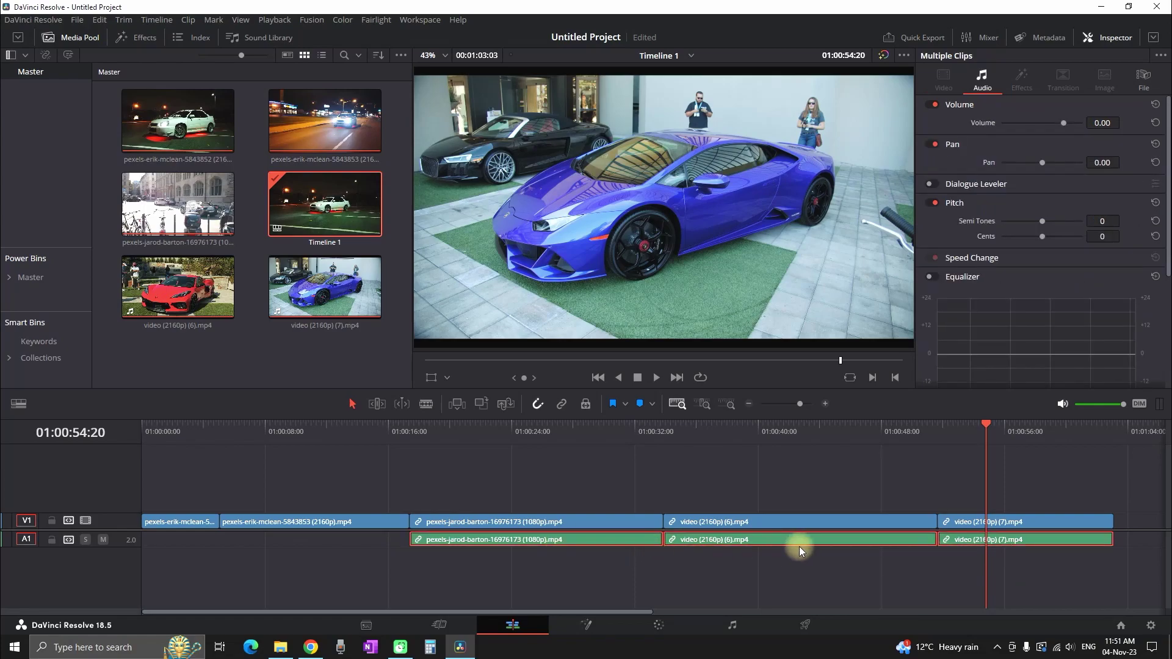
pyautogui.press('Delete')
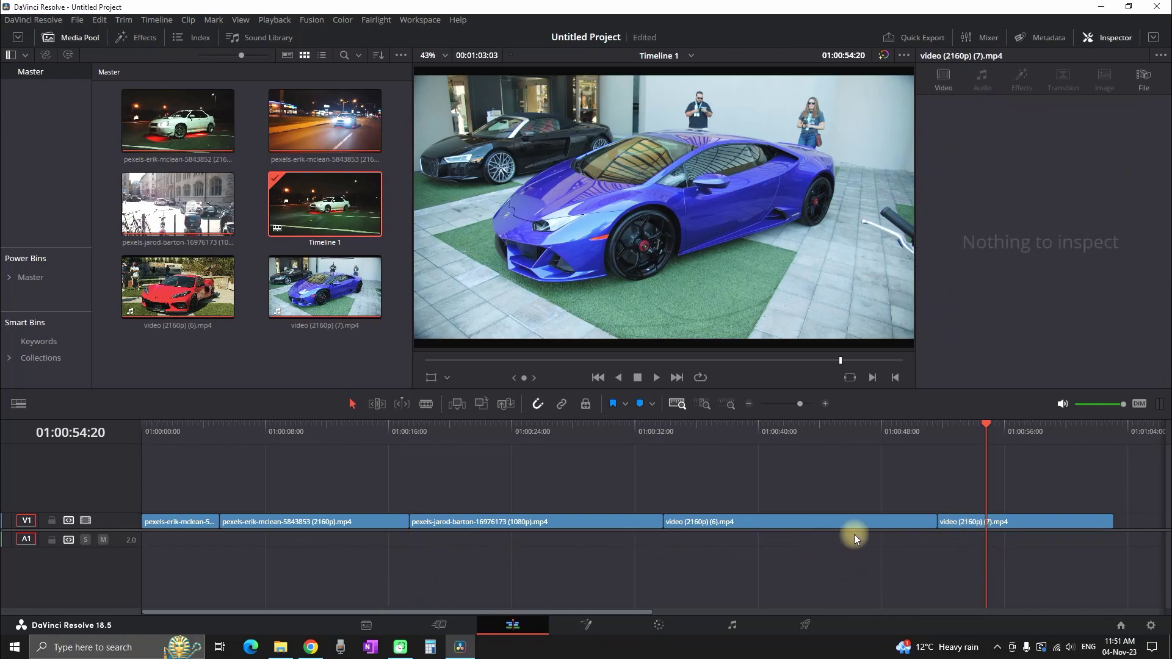
# Step: Stack the four other car clips on V2–V5, each starting at 01:00:00:00
pyautogui.moveTo(967, 523); pyautogui.dragTo(153, 490)
pyautogui.moveTo(833, 522); pyautogui.dragTo(156, 488)
pyautogui.moveTo(727, 518); pyautogui.dragTo(335, 479)
pyautogui.moveTo(717, 526); pyautogui.dragTo(415, 456)
pyautogui.click(702, 404)
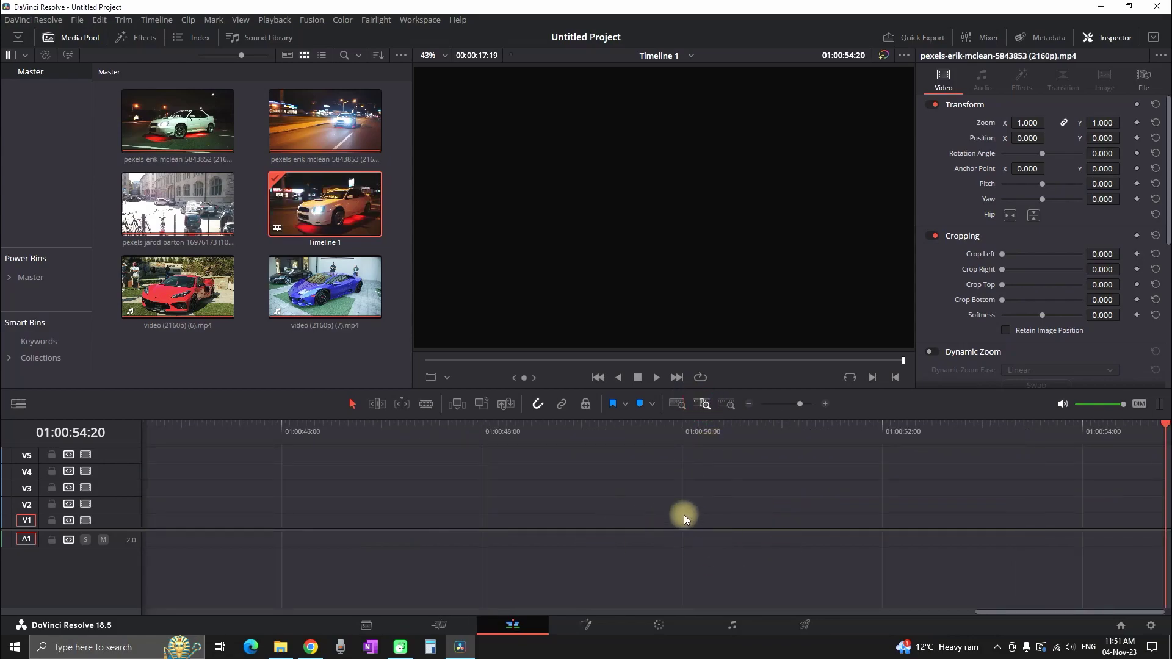
pyautogui.moveTo(989, 611); pyautogui.dragTo(162, 611)
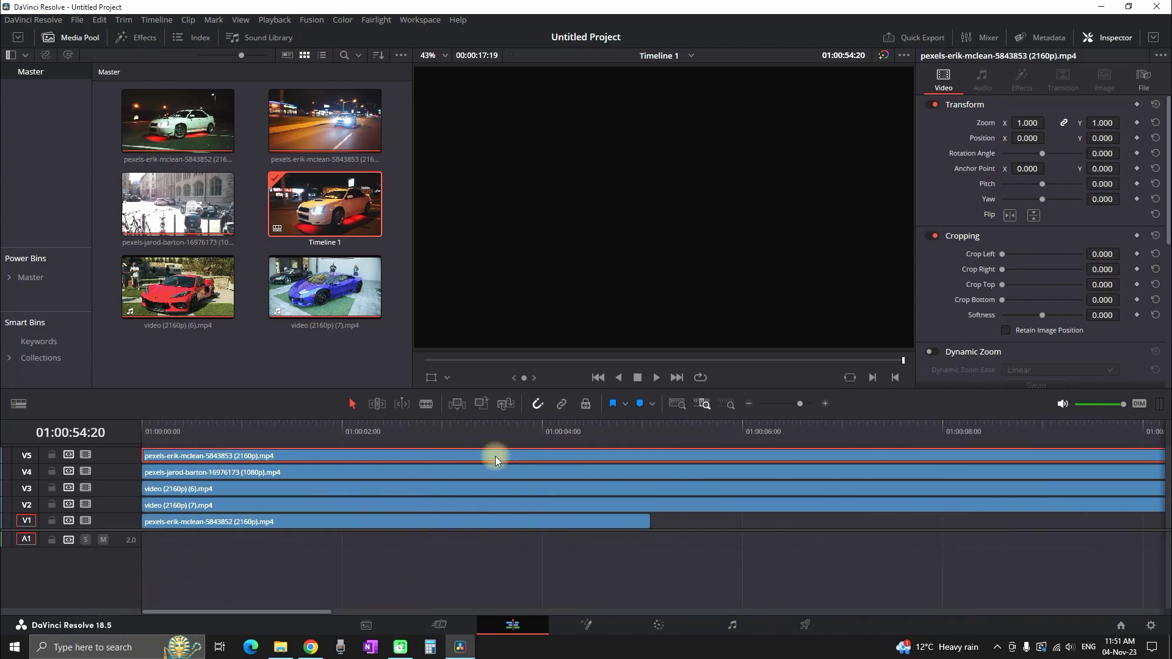
pyautogui.hotkey('ctrl', '-')
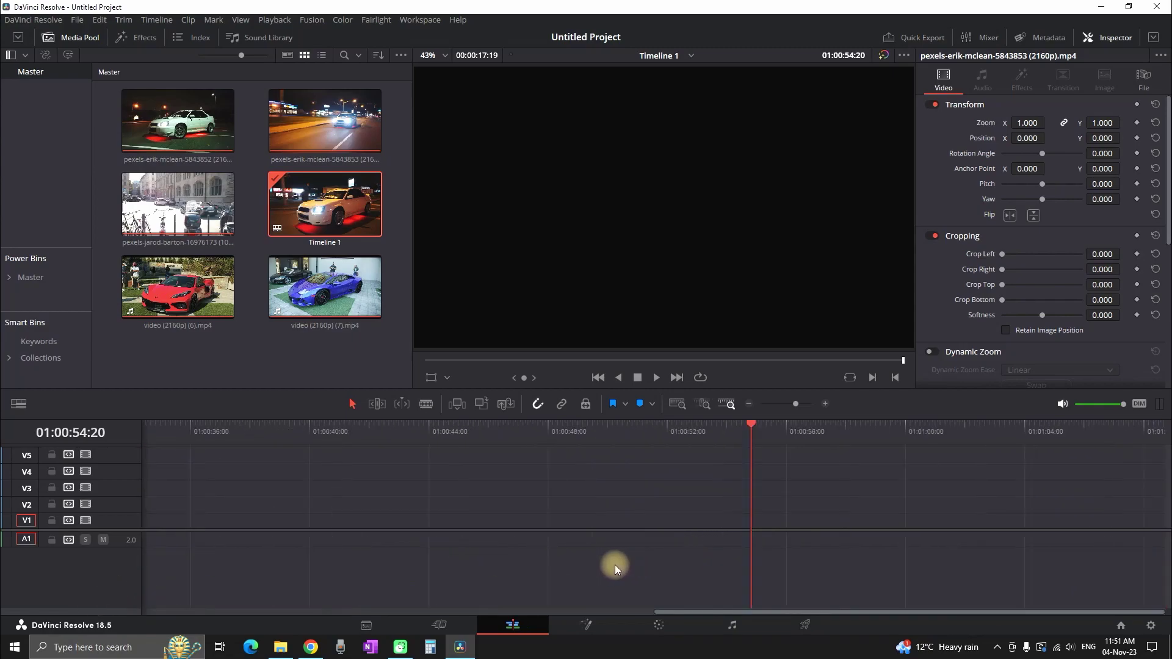
# Step: Cut the V2–V5 clips at 01:00:05:02 and delete the pieces after the cut
pyautogui.moveTo(738, 608); pyautogui.dragTo(491, 609)
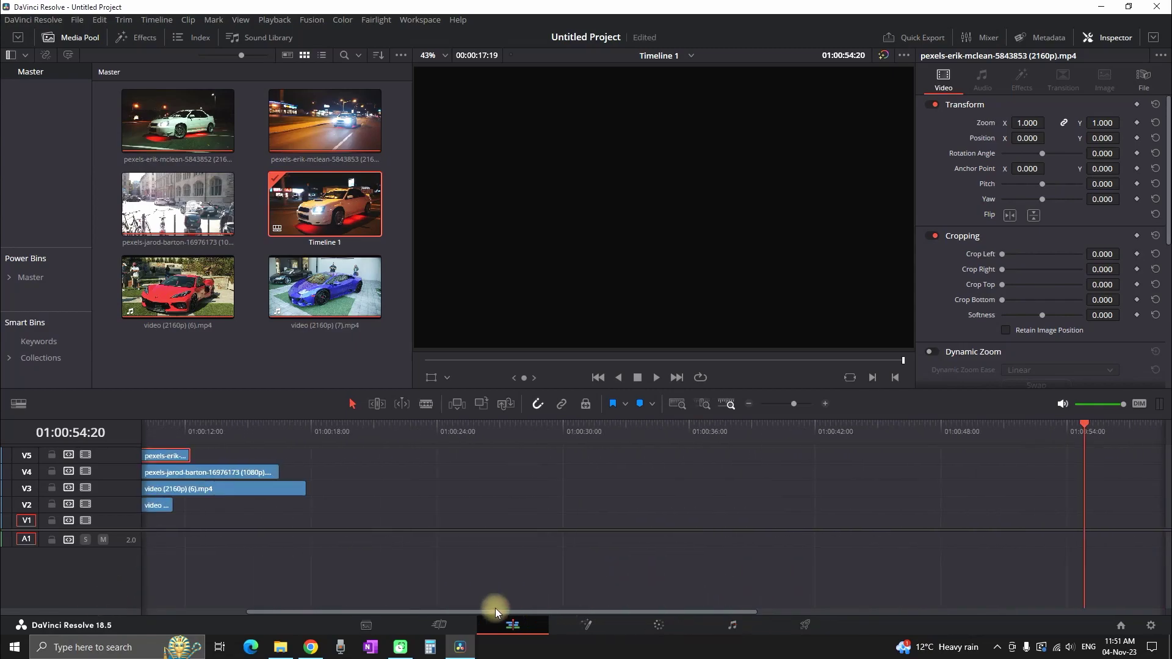
pyautogui.click(702, 405)
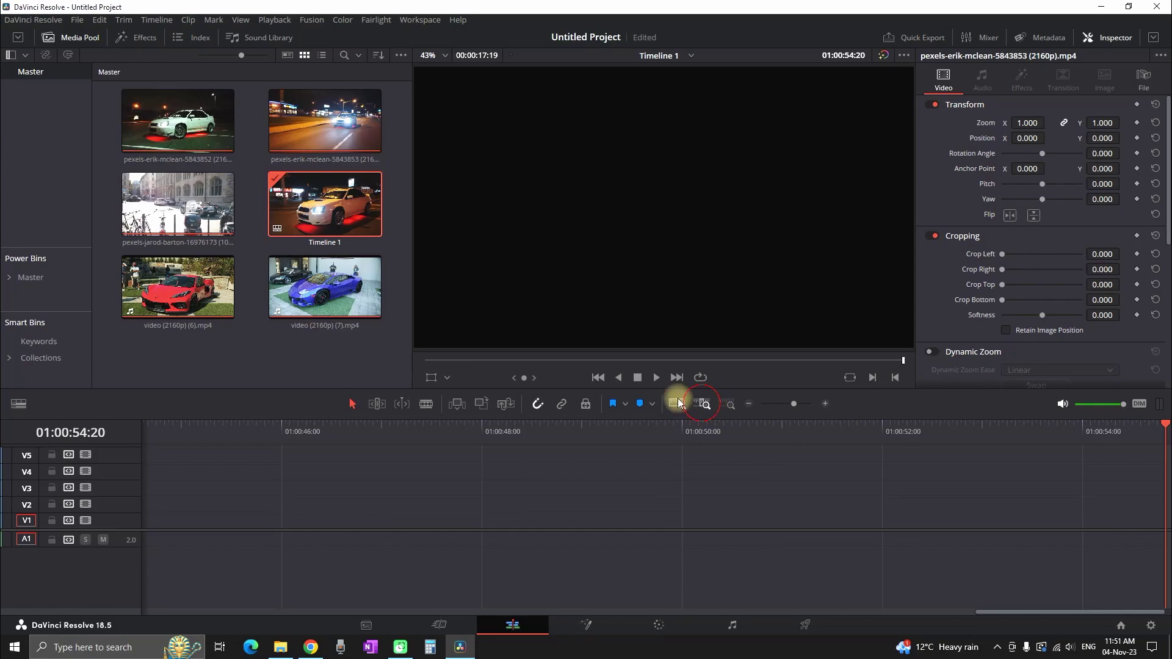
pyautogui.click(676, 404)
pyautogui.click(419, 427)
pyautogui.click(453, 523)
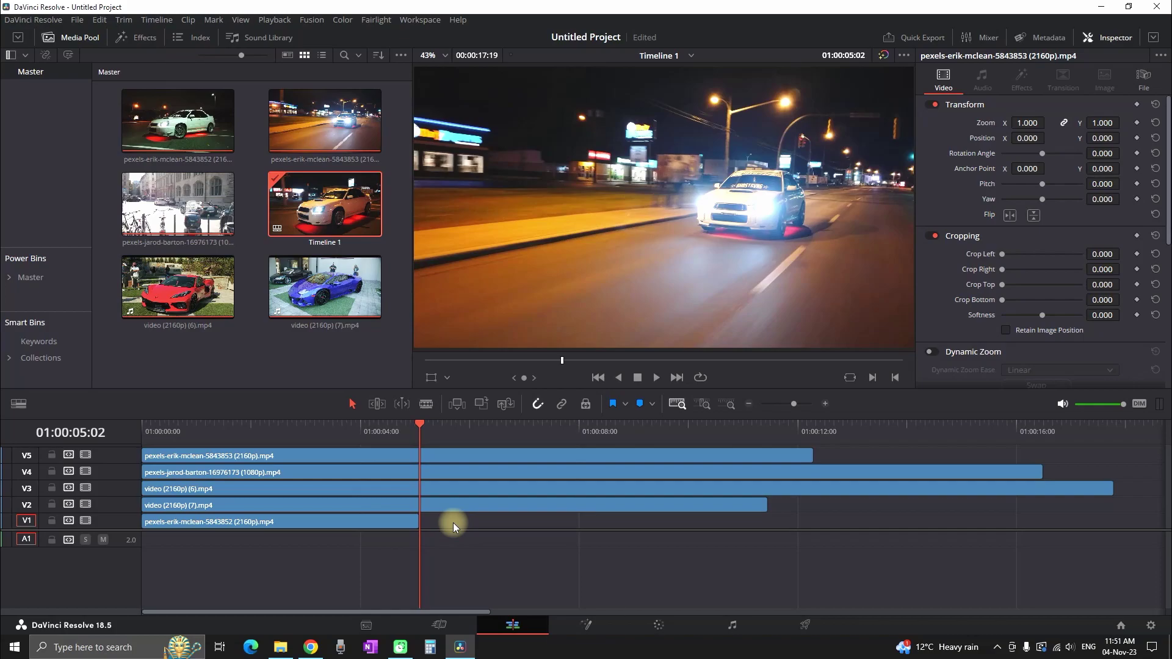
pyautogui.hotkey('ctrl', 'b')
pyautogui.moveTo(453, 522); pyautogui.dragTo(452, 450)
pyautogui.press('Delete')
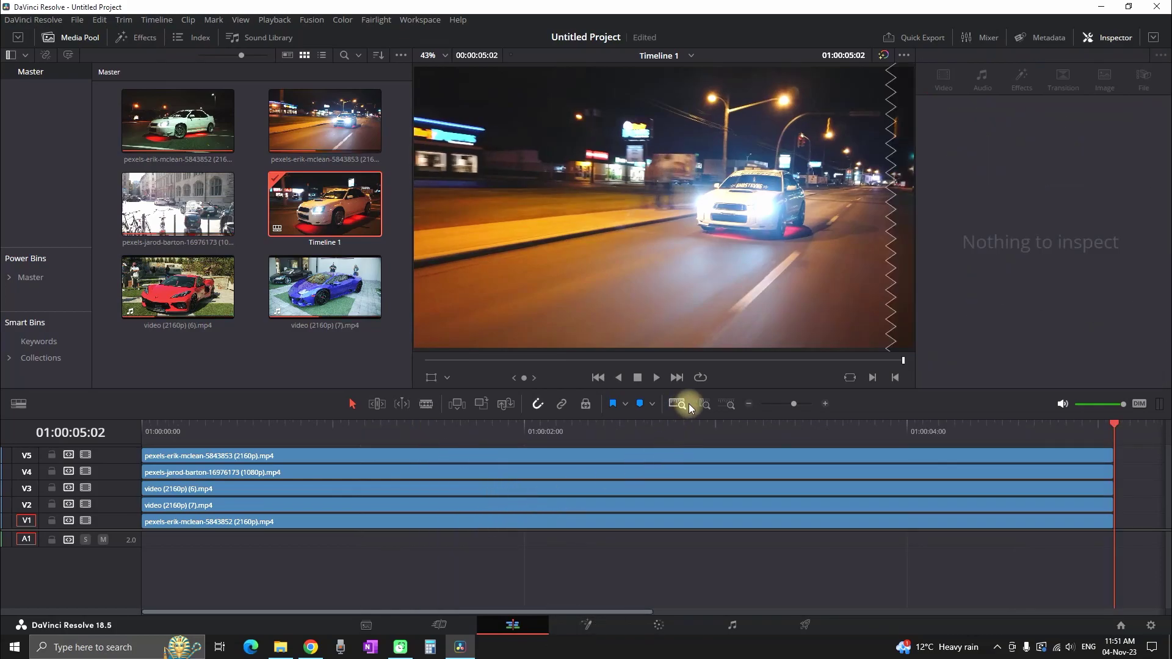
pyautogui.click(702, 403)
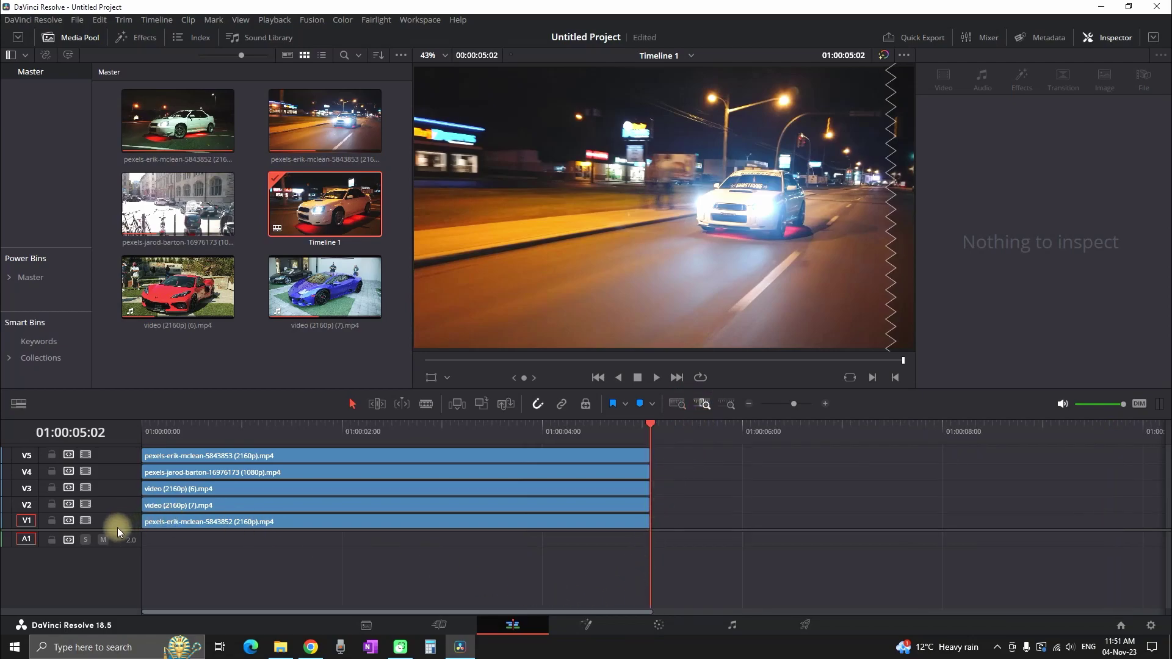
pyautogui.moveTo(105, 531); pyautogui.dragTo(160, 569)
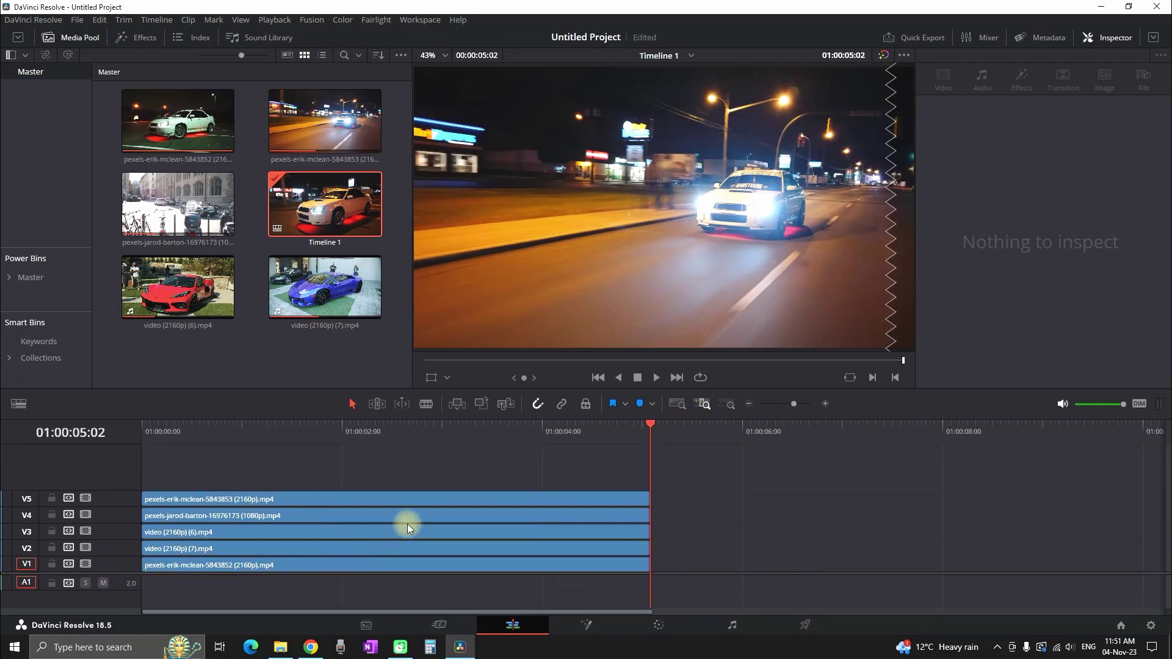
# Step: Give Timeline 1 a custom vertical resolution, with mismatched clips set to scale the entire image to fit
pyautogui.click(359, 435)
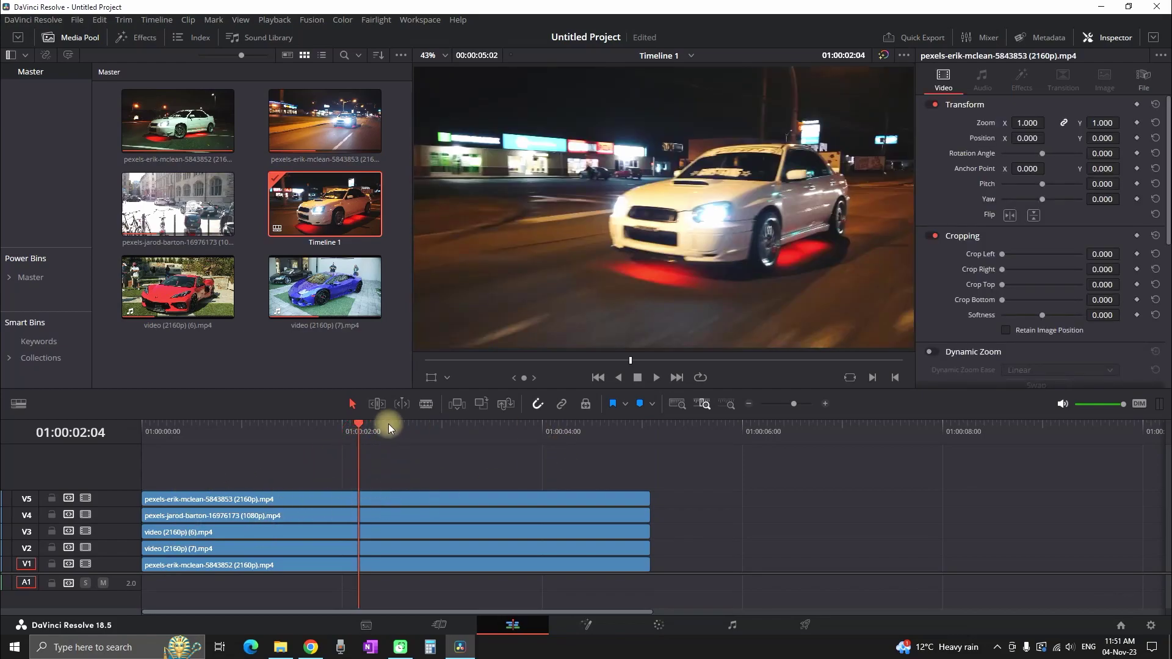
pyautogui.click(347, 361)
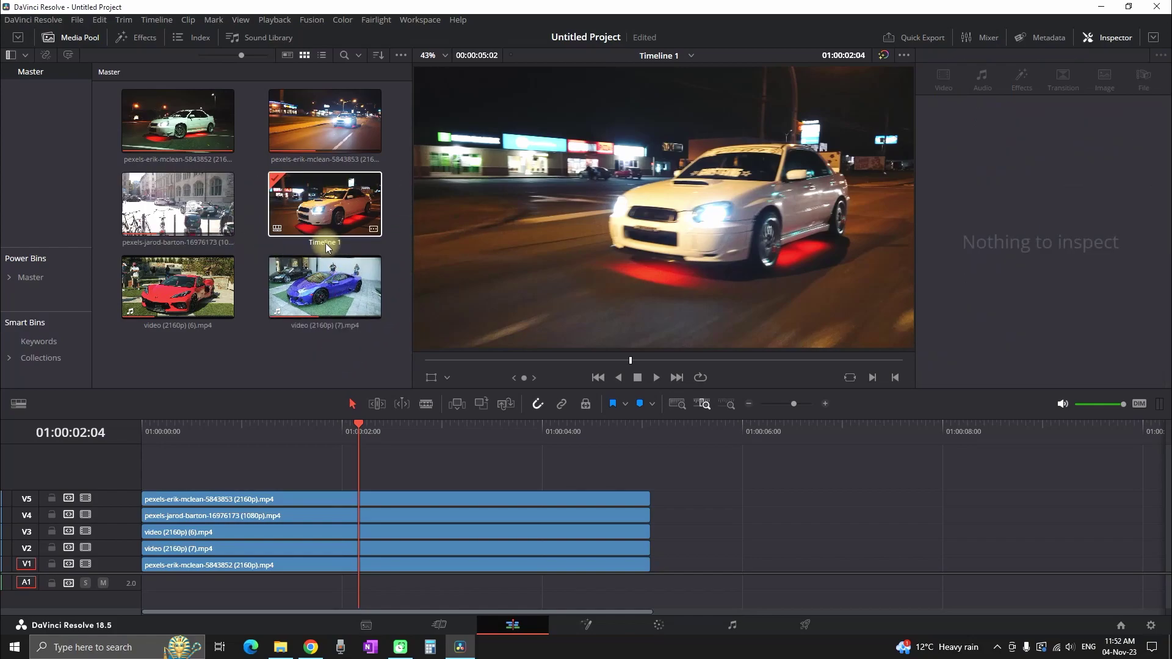
pyautogui.rightClick(330, 209)
pyautogui.moveTo(416, 217)
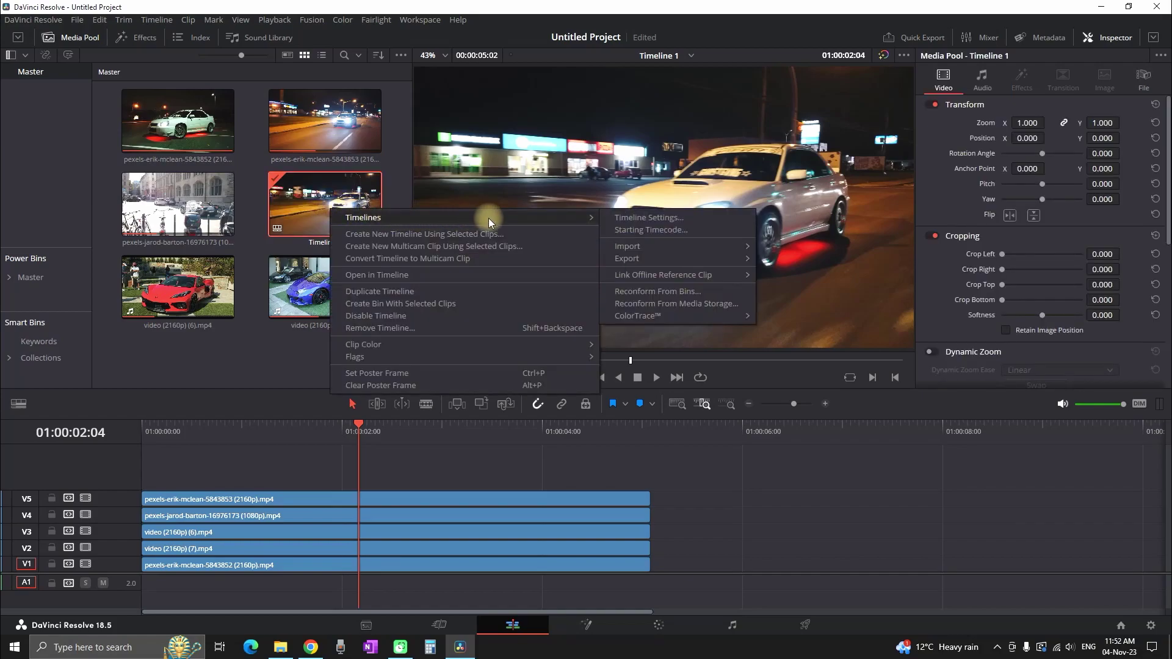
pyautogui.click(709, 218)
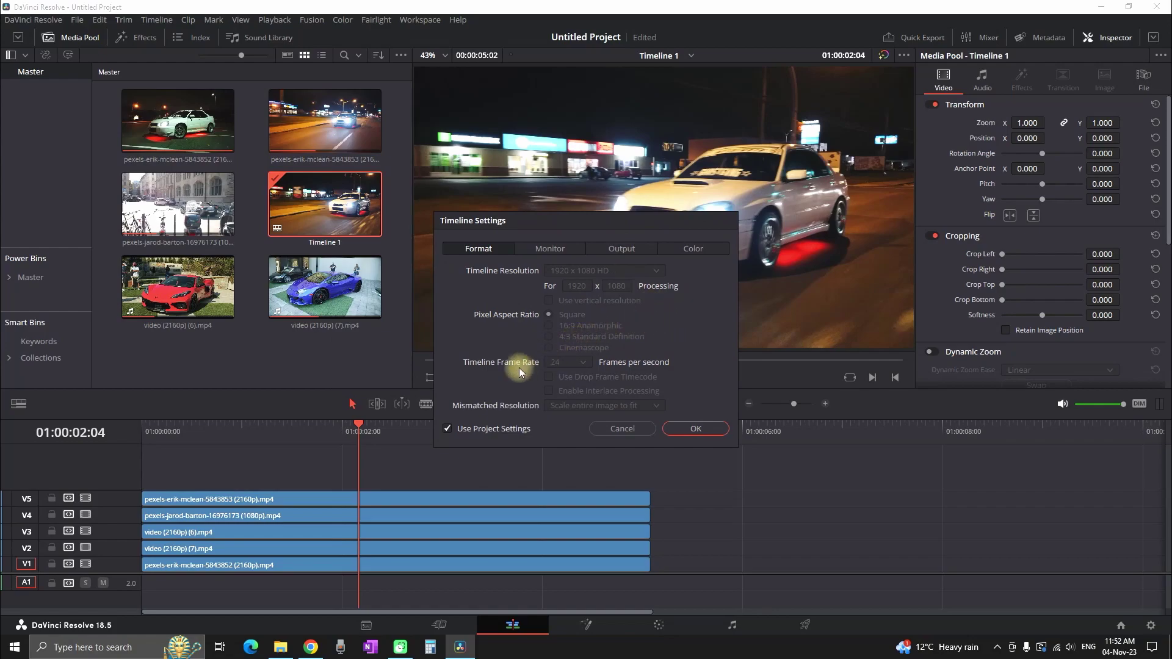
pyautogui.click(447, 429)
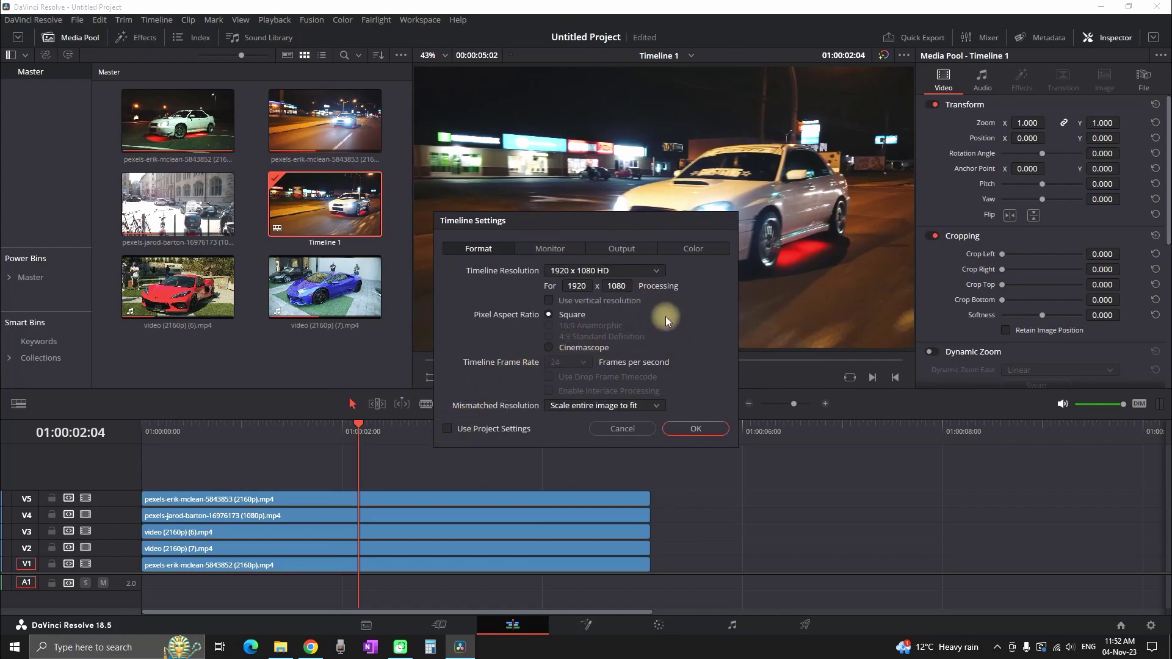
pyautogui.click(548, 301)
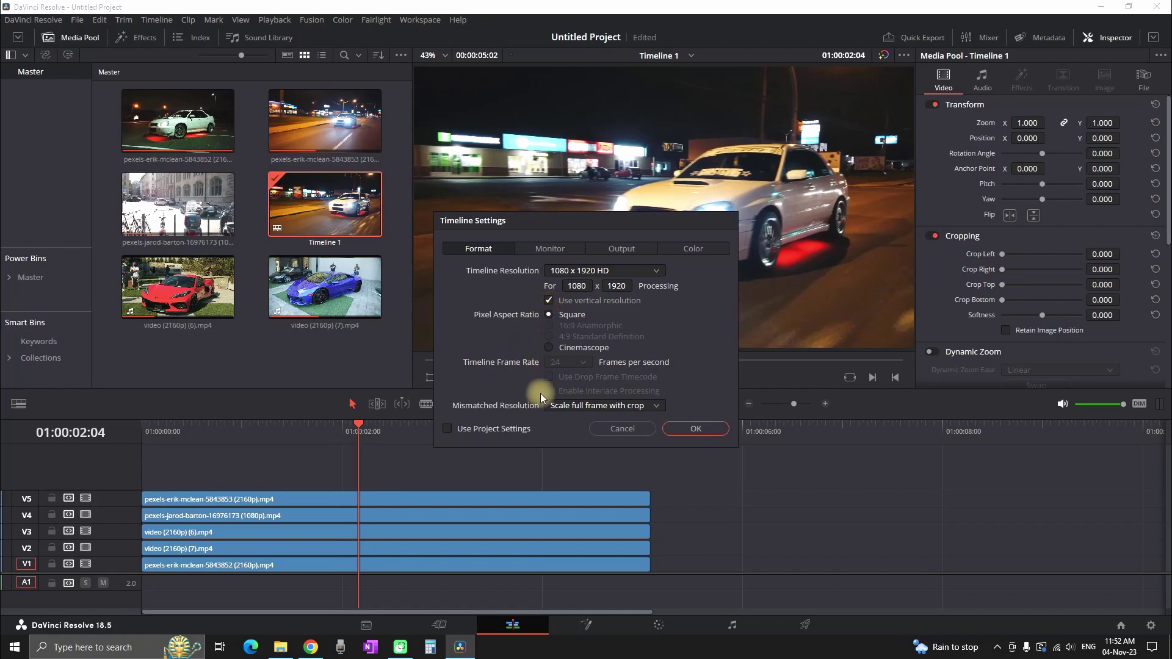
pyautogui.click(605, 406)
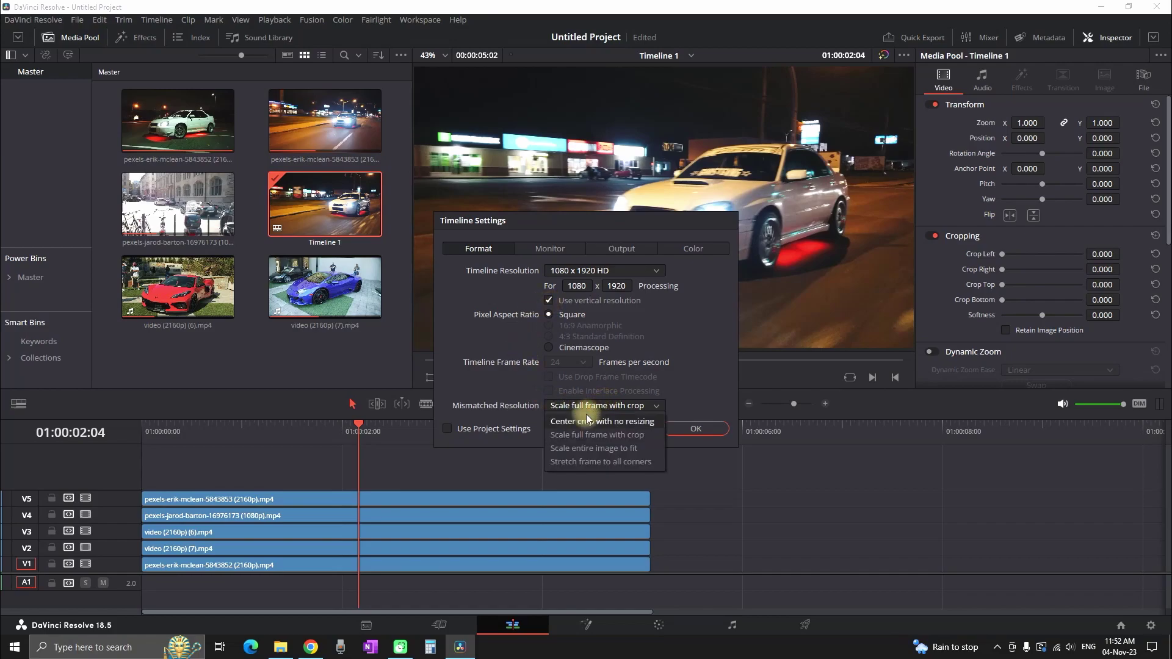
pyautogui.click(597, 449)
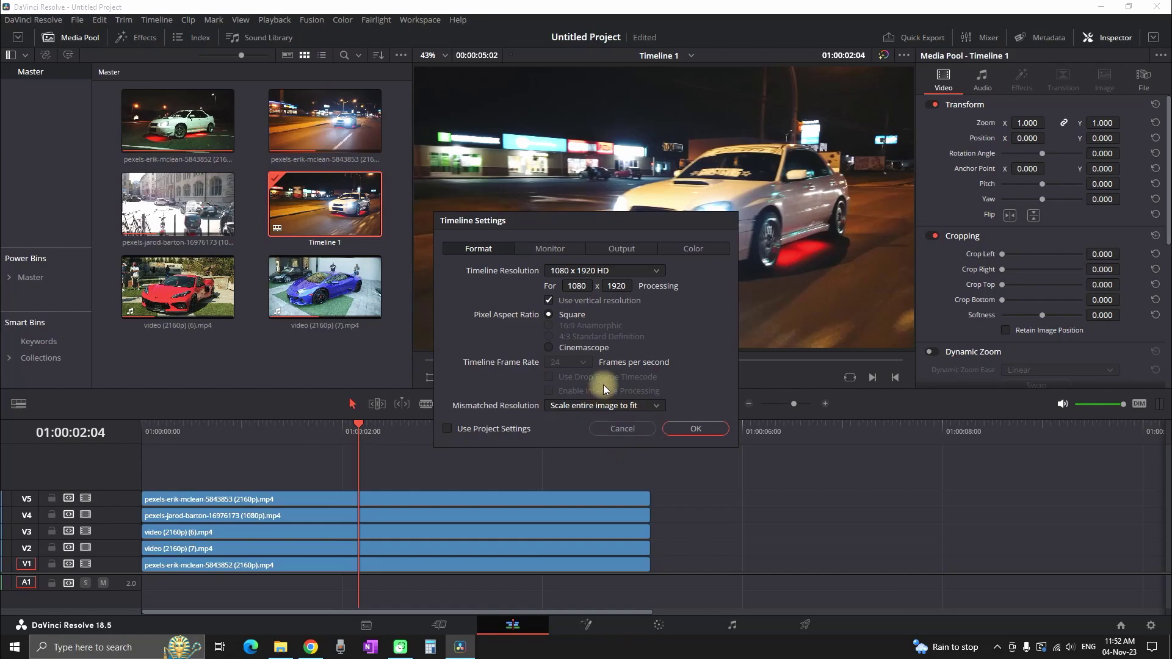
pyautogui.click(626, 249)
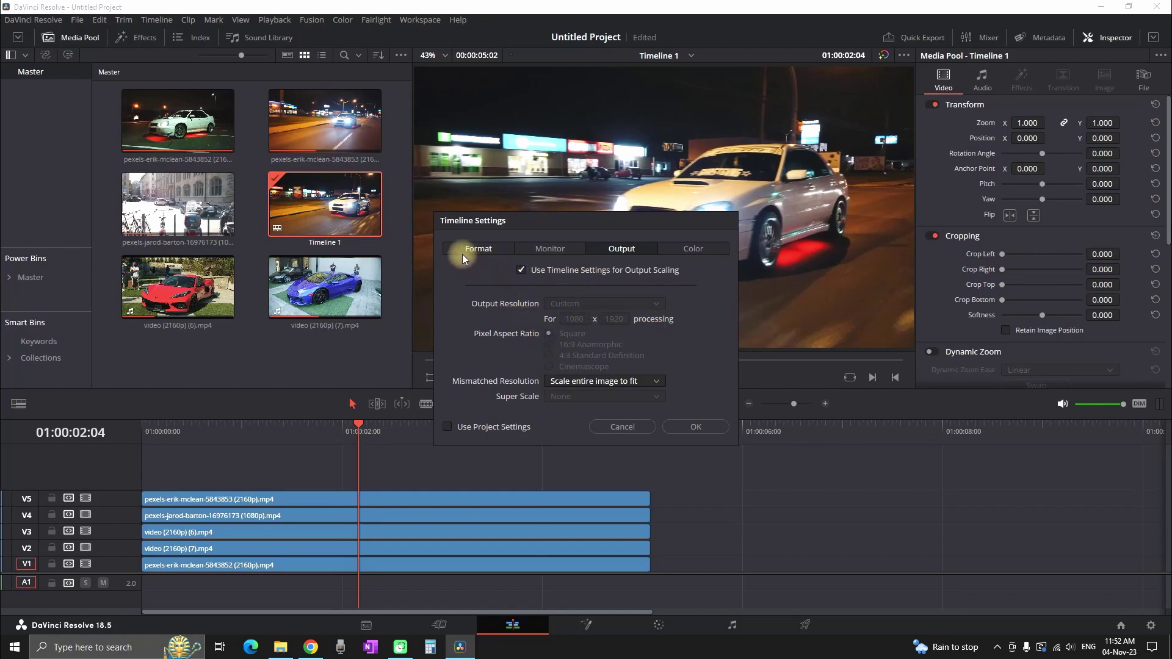
pyautogui.click(692, 424)
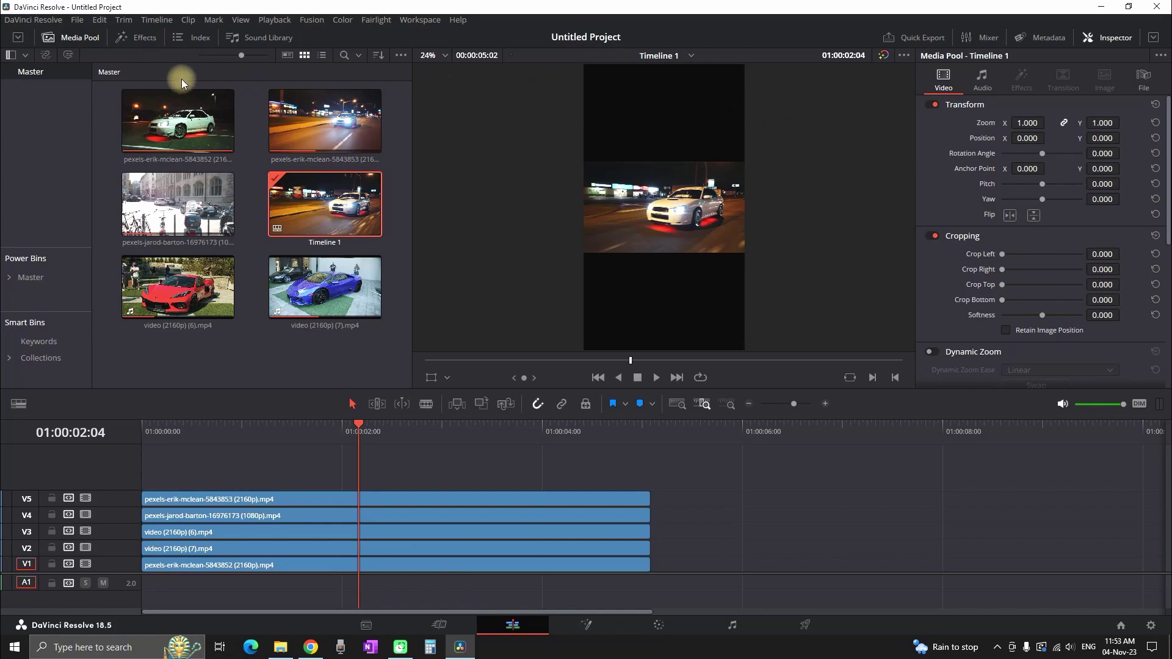
# Step: Place an Adjustment Clip on V6 and extend it to match the clips below
pyautogui.click(143, 40)
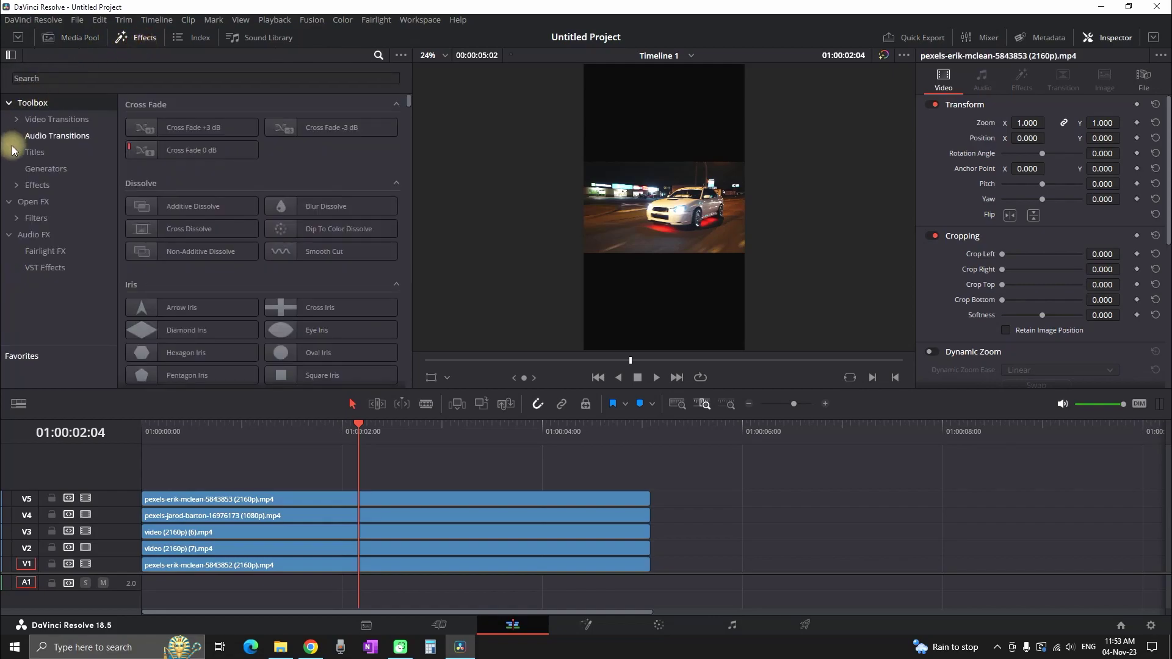
pyautogui.hotkey('ctrl', 'f')
pyautogui.write('adj')
pyautogui.click(96, 101)
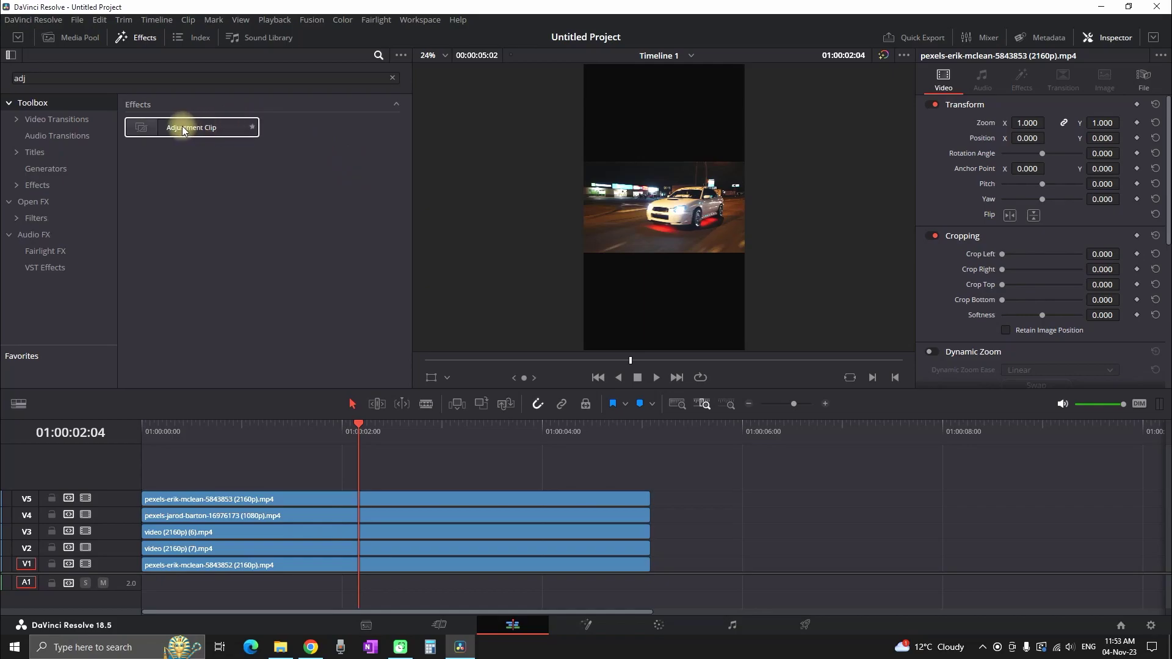
pyautogui.moveTo(182, 127); pyautogui.dragTo(187, 486)
pyautogui.moveTo(633, 478); pyautogui.dragTo(650, 479)
# Step: Apply the Grid OpenFX effect to the adjustment clip
pyautogui.doubleClick(113, 80)
pyautogui.write('grid')
pyautogui.click(47, 201)
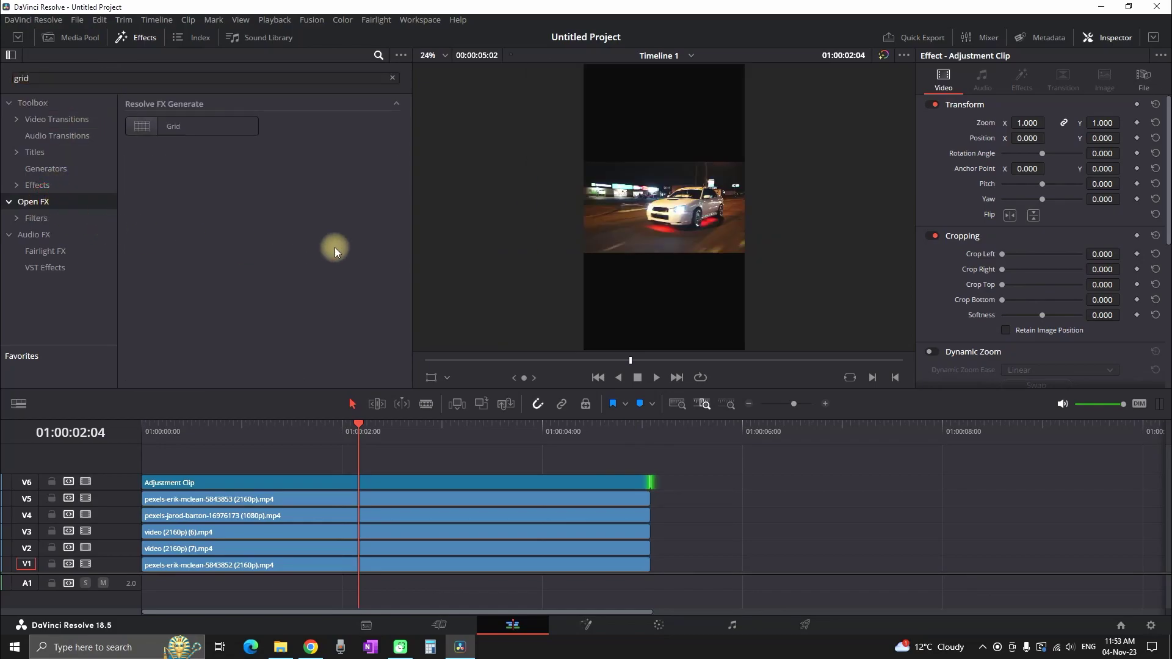
pyautogui.moveTo(206, 125); pyautogui.dragTo(339, 480)
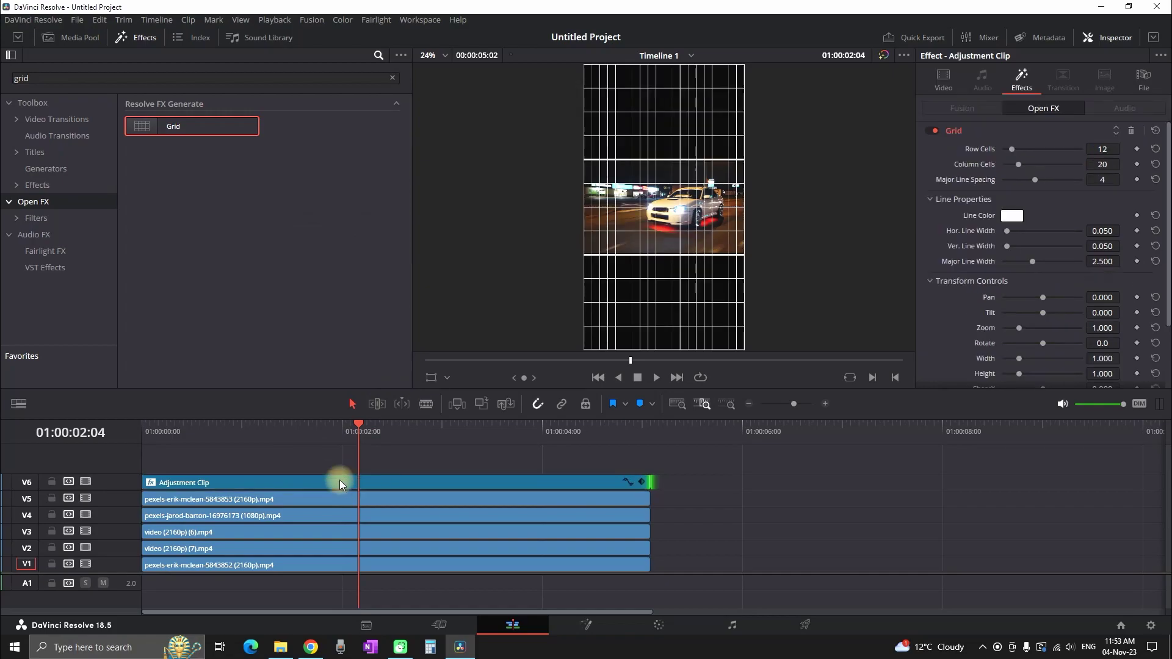
pyautogui.click(392, 77)
# Step: Reduce the Grid effect to 5 rows and 1 column
pyautogui.click(80, 37)
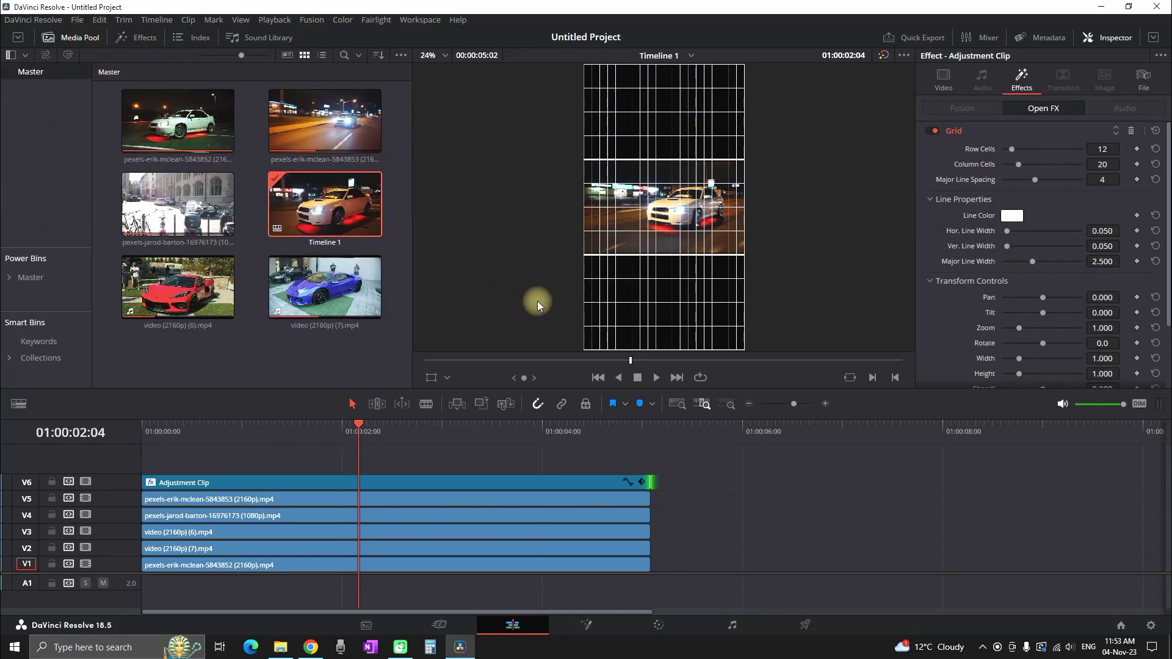
pyautogui.click(449, 483)
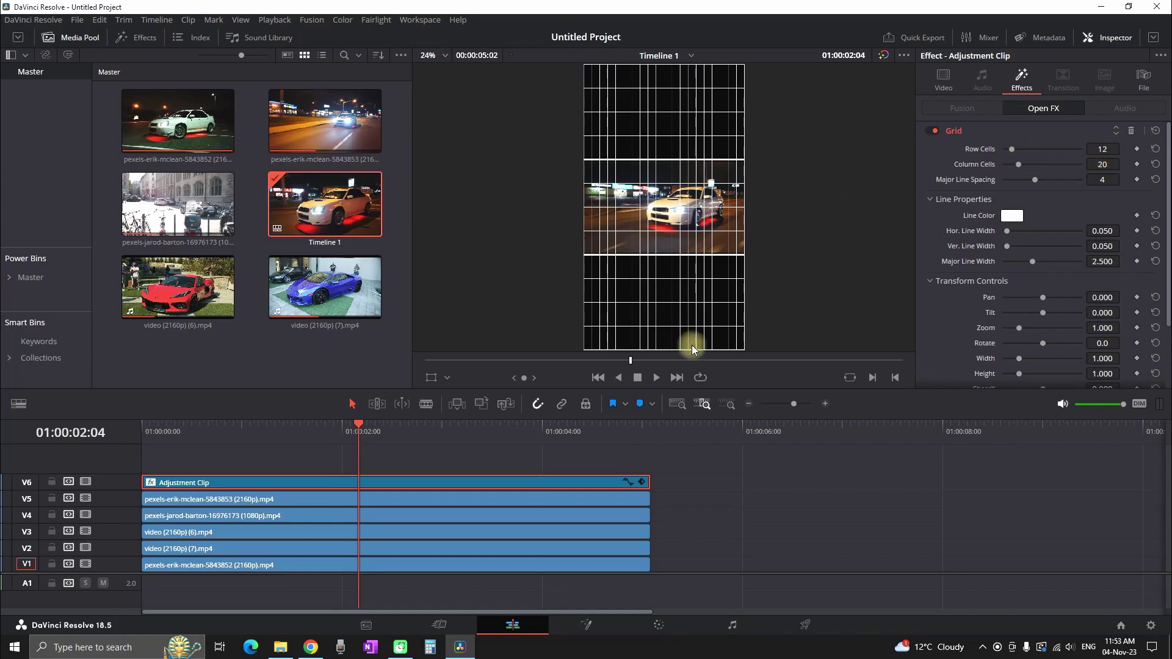
pyautogui.moveTo(680, 501)
pyautogui.mouseDown()
pyautogui.moveTo(616, 562)
pyautogui.moveTo(694, 511)
pyautogui.mouseUp()
pyautogui.moveTo(1088, 138); pyautogui.dragTo(1098, 156)
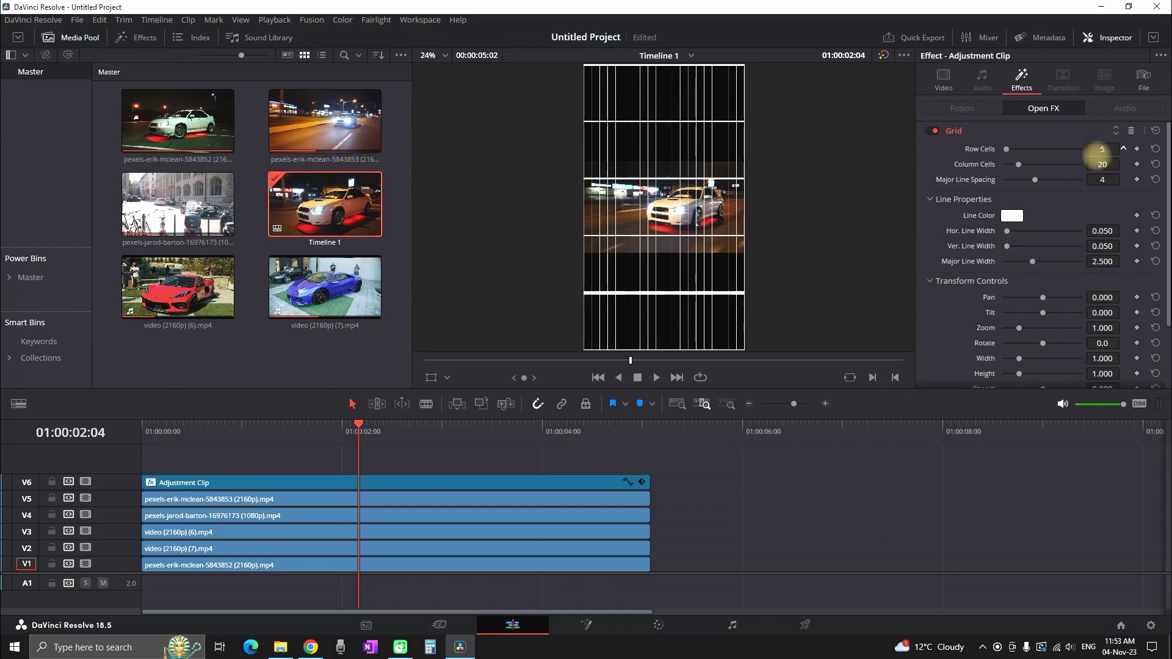
pyautogui.moveTo(1102, 164); pyautogui.dragTo(1046, 175)
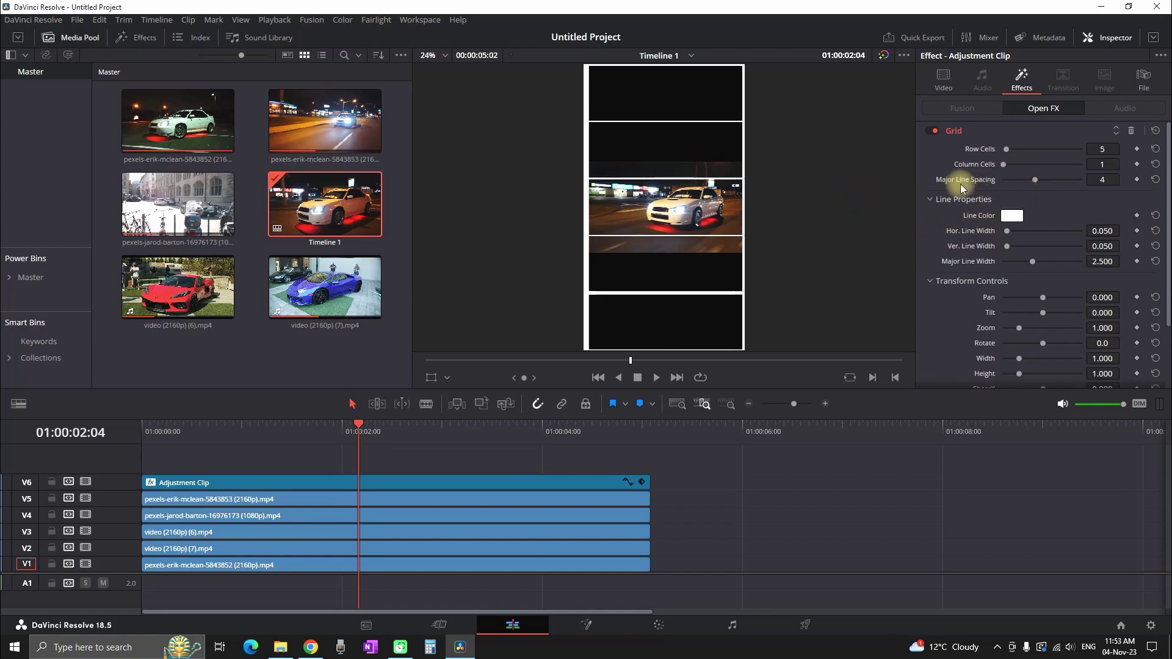
# Step: Set the Grid's major line spacing to 0
pyautogui.moveTo(1004, 182); pyautogui.dragTo(1002, 179)
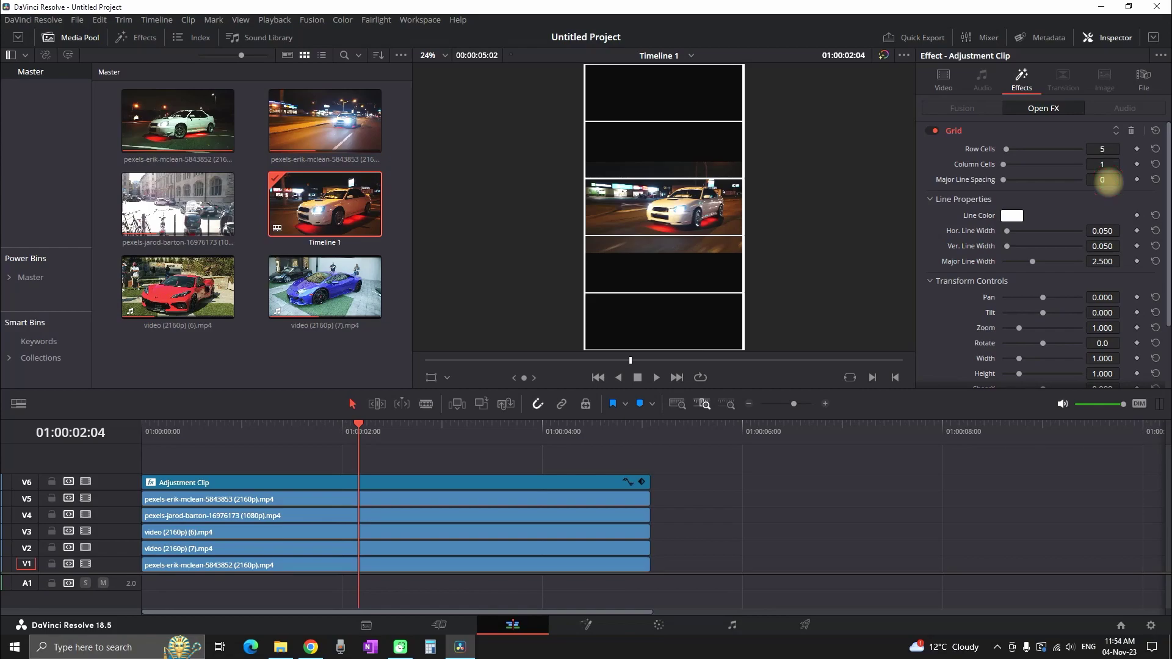
pyautogui.moveTo(1106, 181); pyautogui.dragTo(1110, 177)
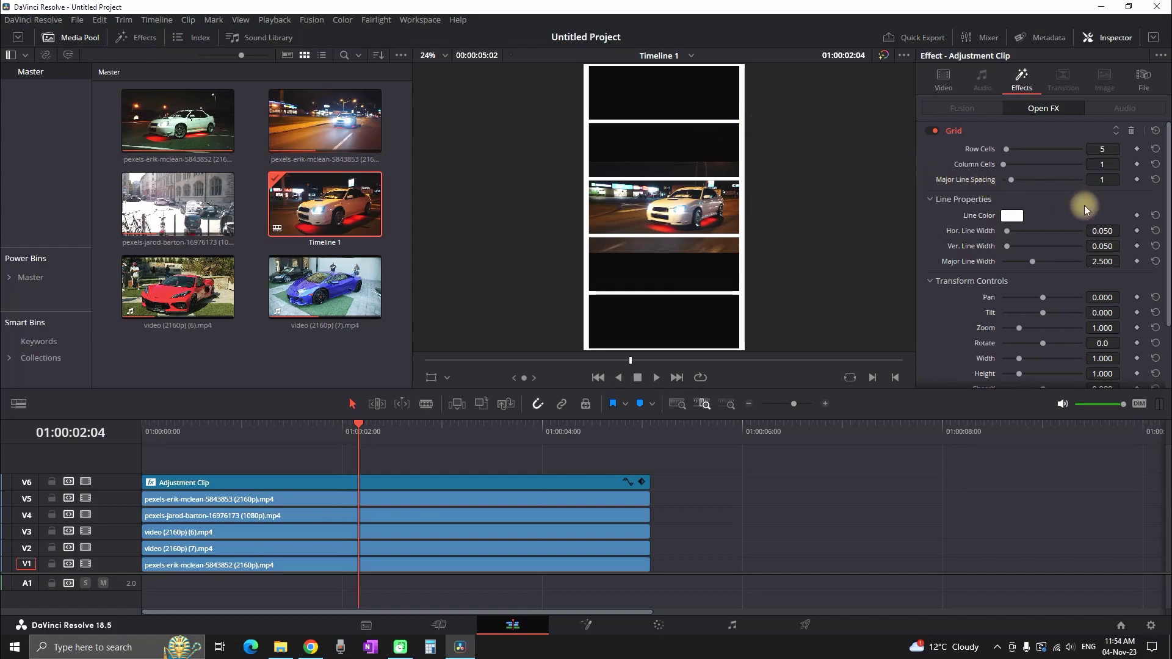
pyautogui.moveTo(1104, 181); pyautogui.dragTo(1074, 182)
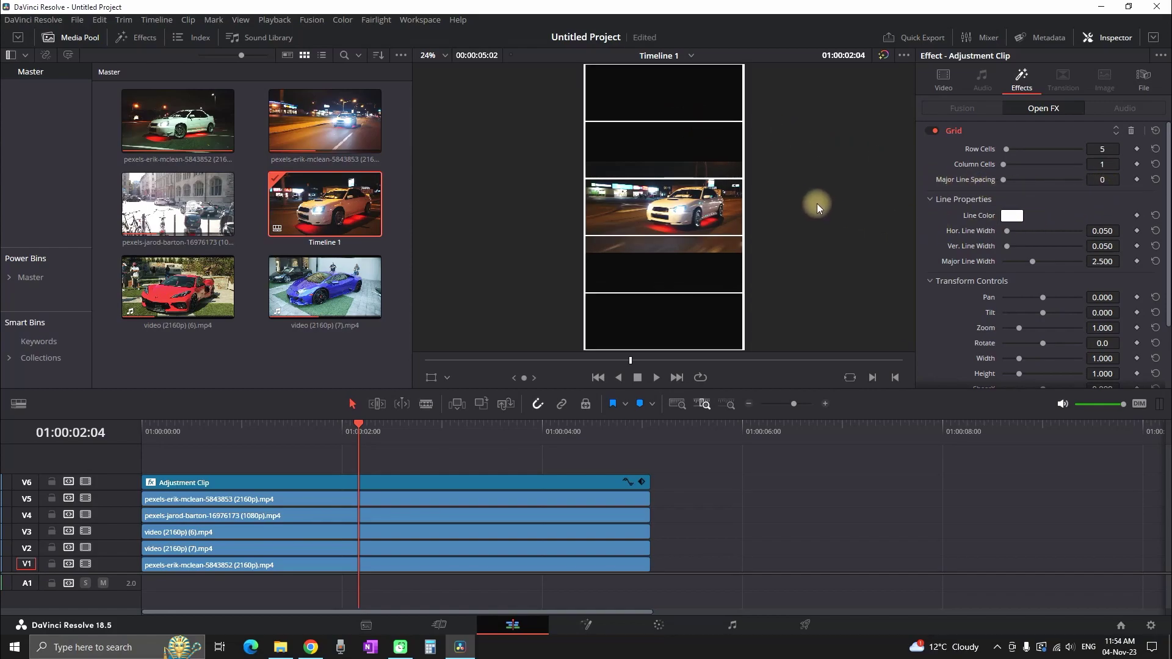
pyautogui.click(1018, 221)
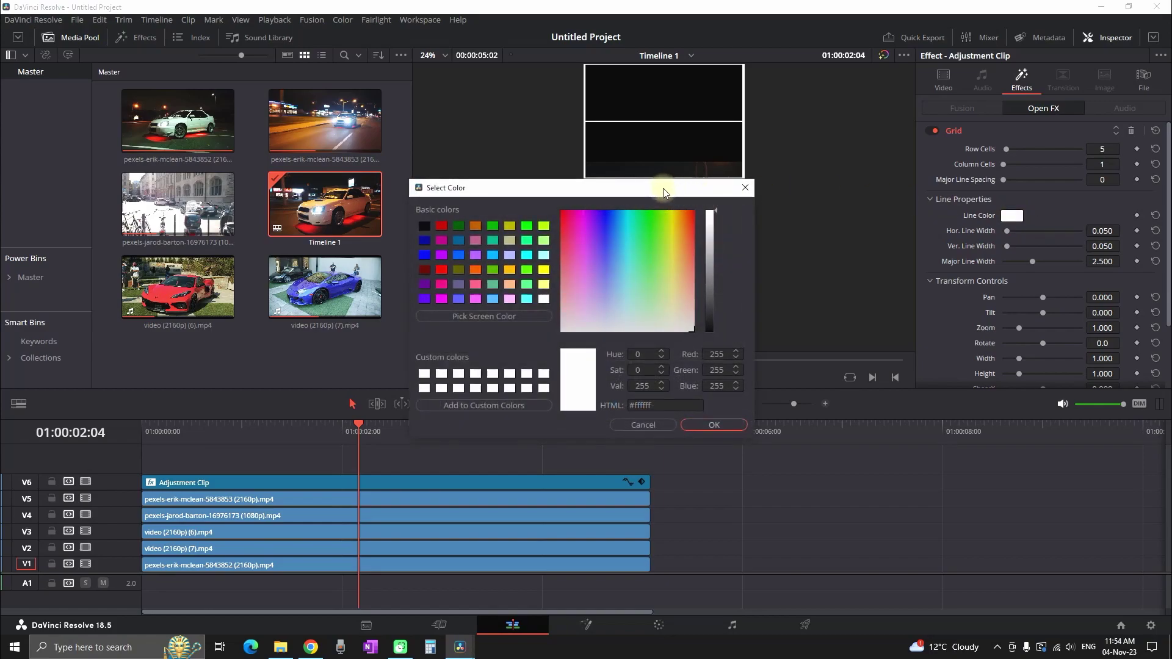
pyautogui.moveTo(661, 188); pyautogui.dragTo(1037, 183)
pyautogui.click(811, 262)
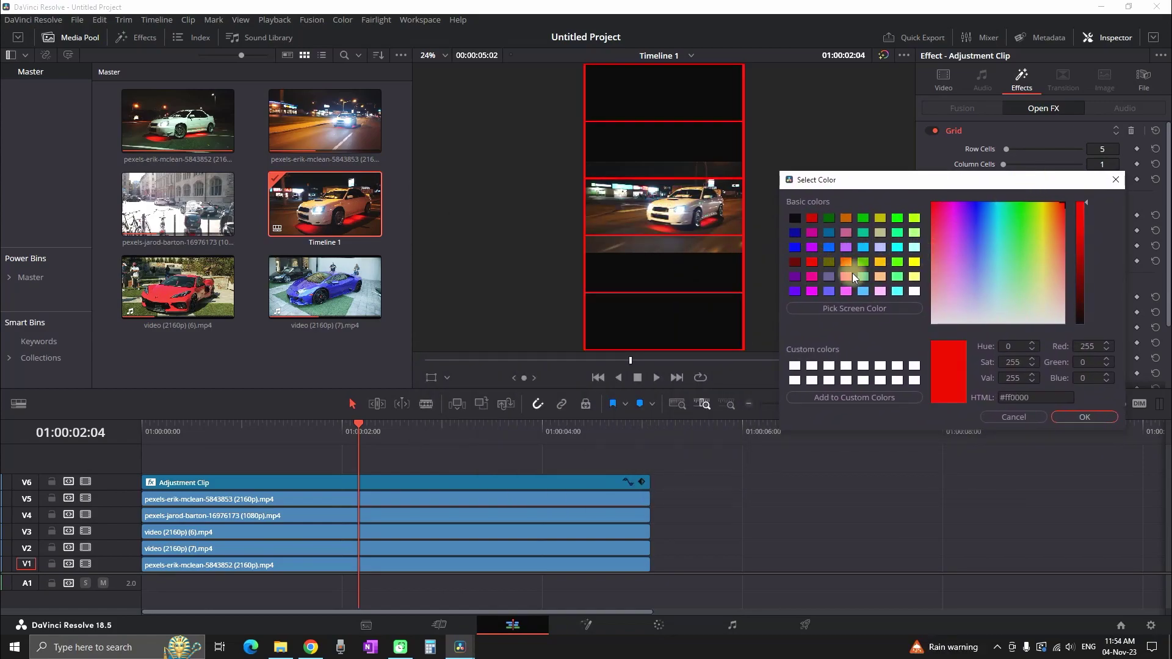
pyautogui.click(896, 218)
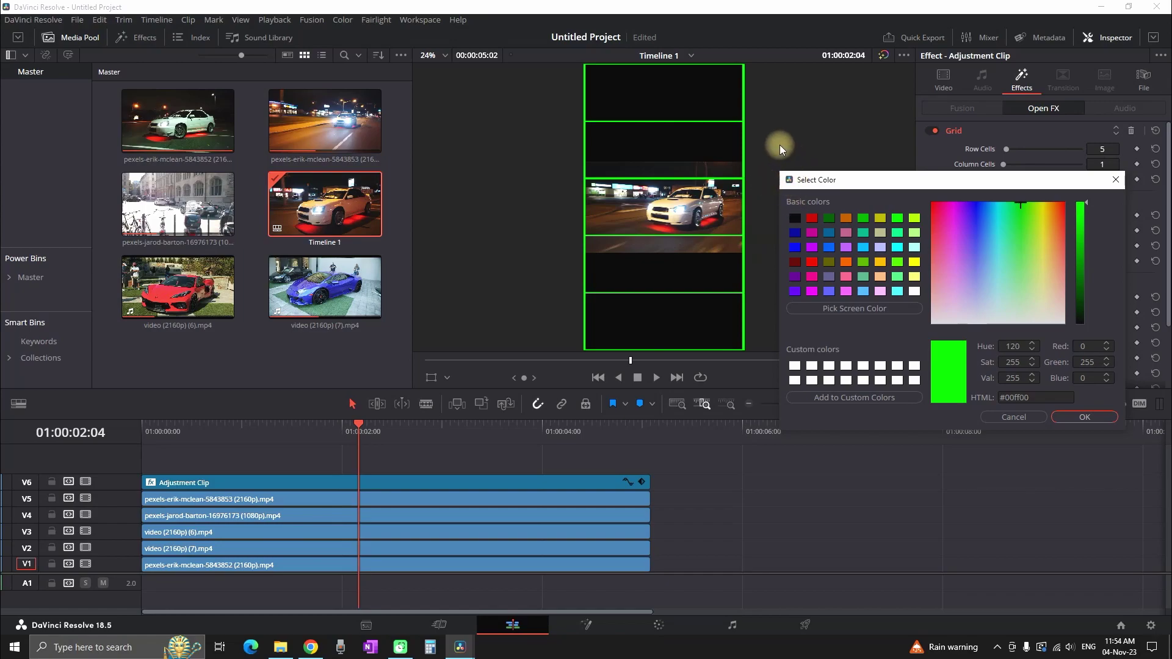
pyautogui.click(914, 292)
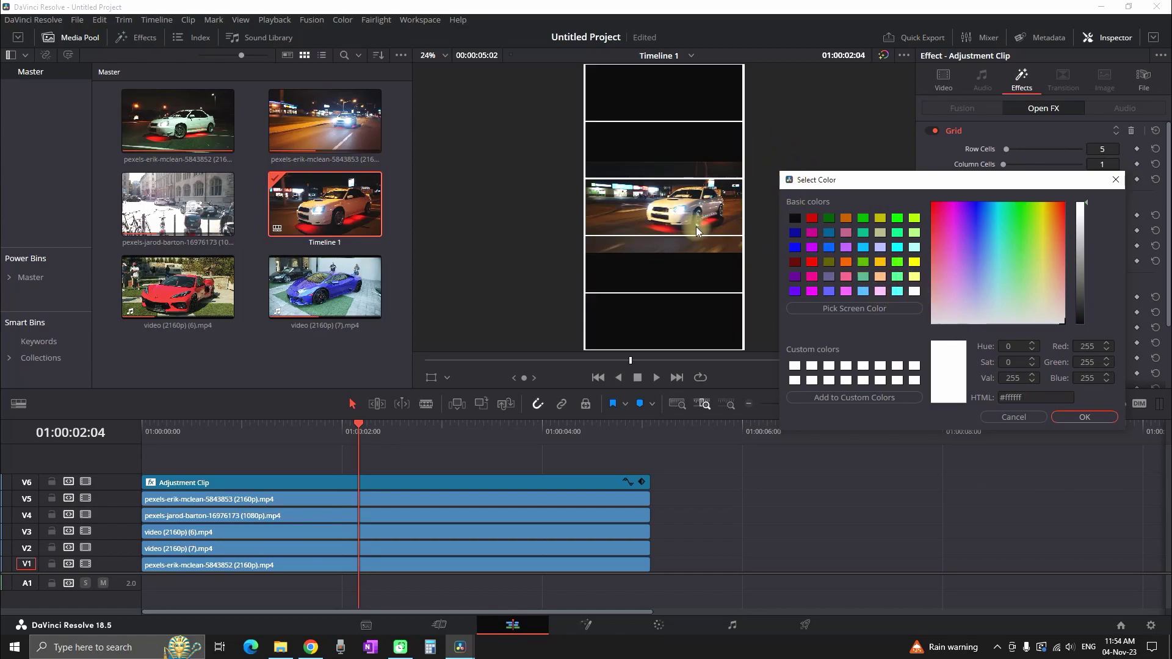
pyautogui.click(1058, 416)
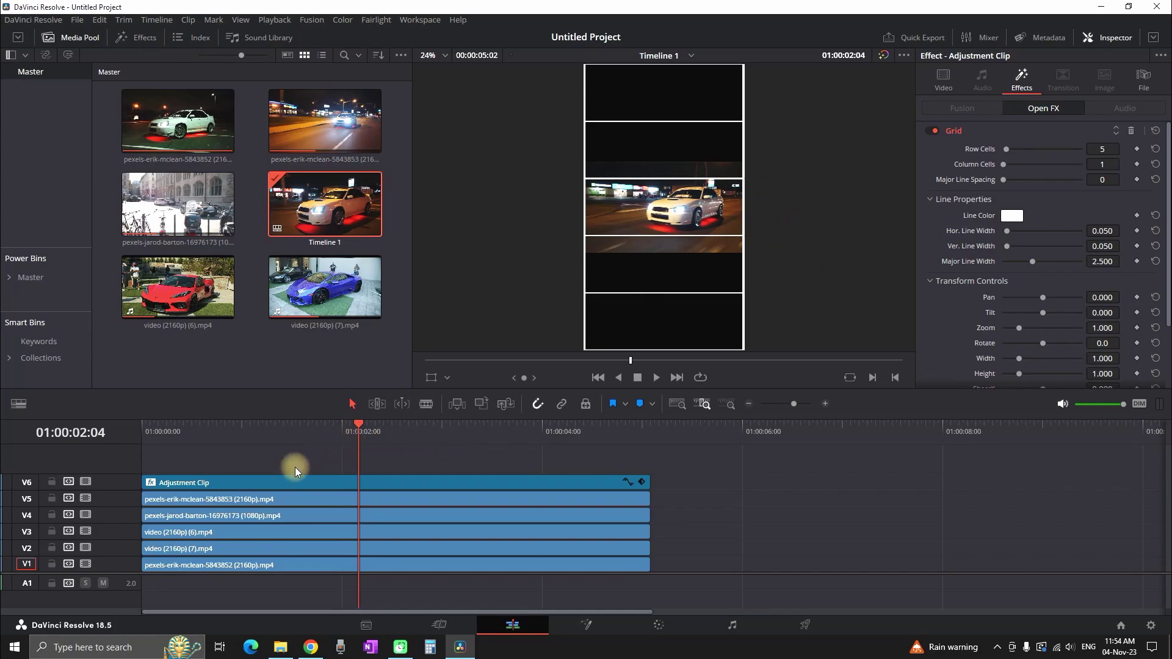
# Step: Enlarge the viewer, then give the V5 white-car clip Position Y 2350 and Crop Bottom 126
pyautogui.click(291, 500)
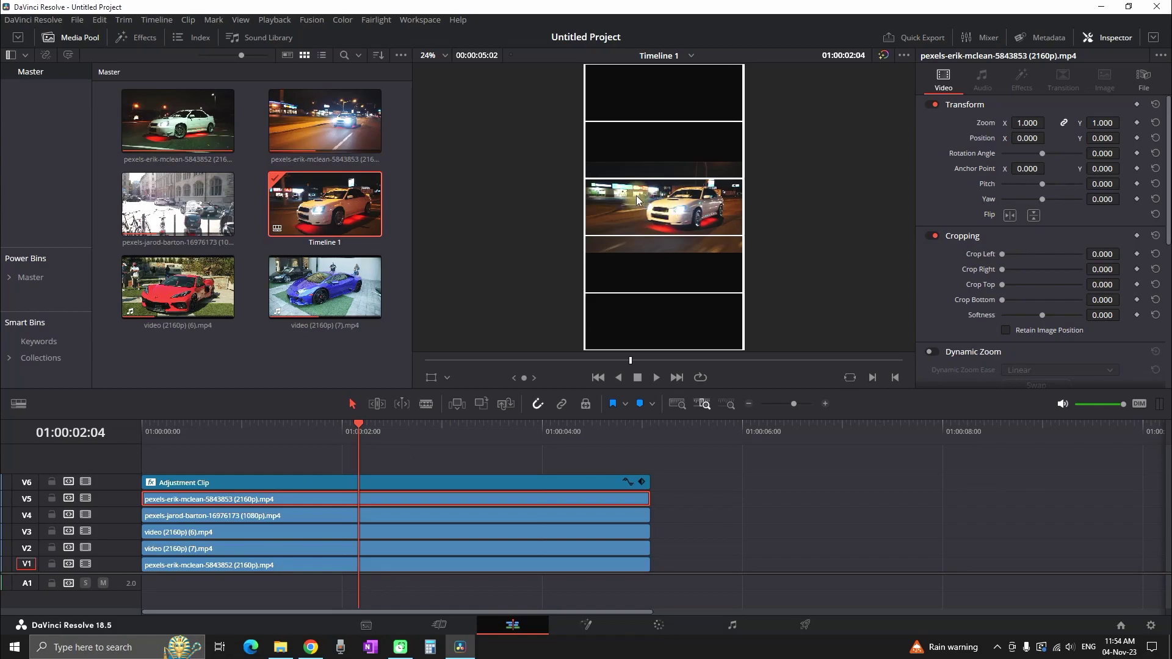
pyautogui.click(60, 37)
pyautogui.moveTo(655, 389); pyautogui.dragTo(664, 415)
pyautogui.scroll(1, 117, 578)
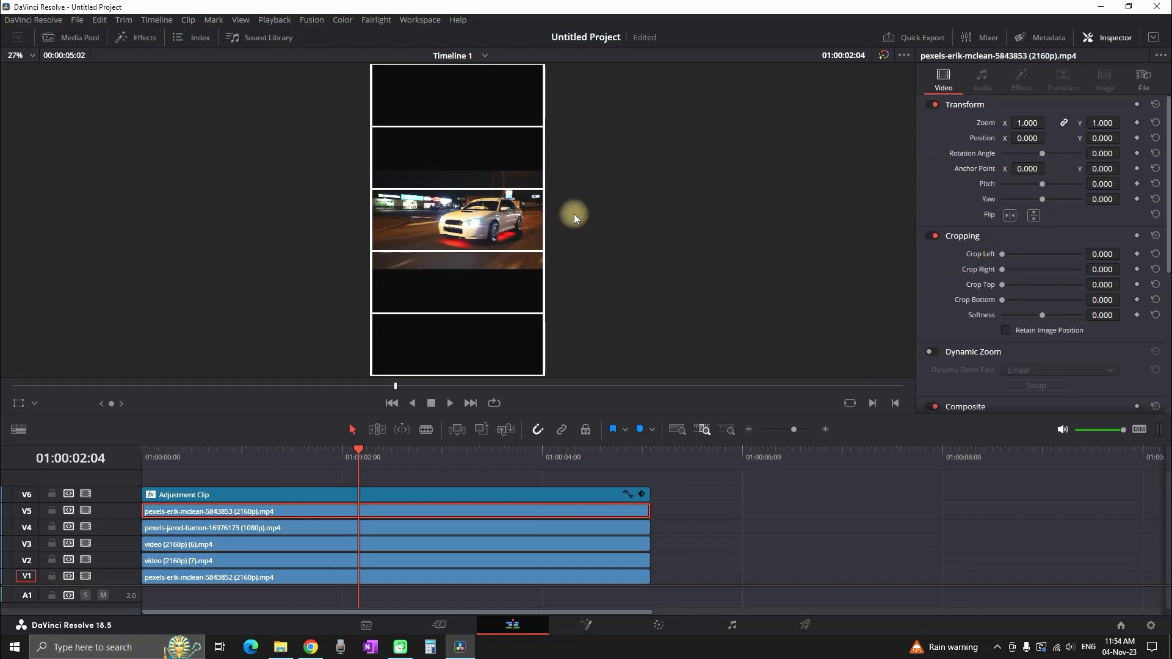
pyautogui.moveTo(1102, 139); pyautogui.dragTo(814, 332)
pyautogui.click(1136, 138)
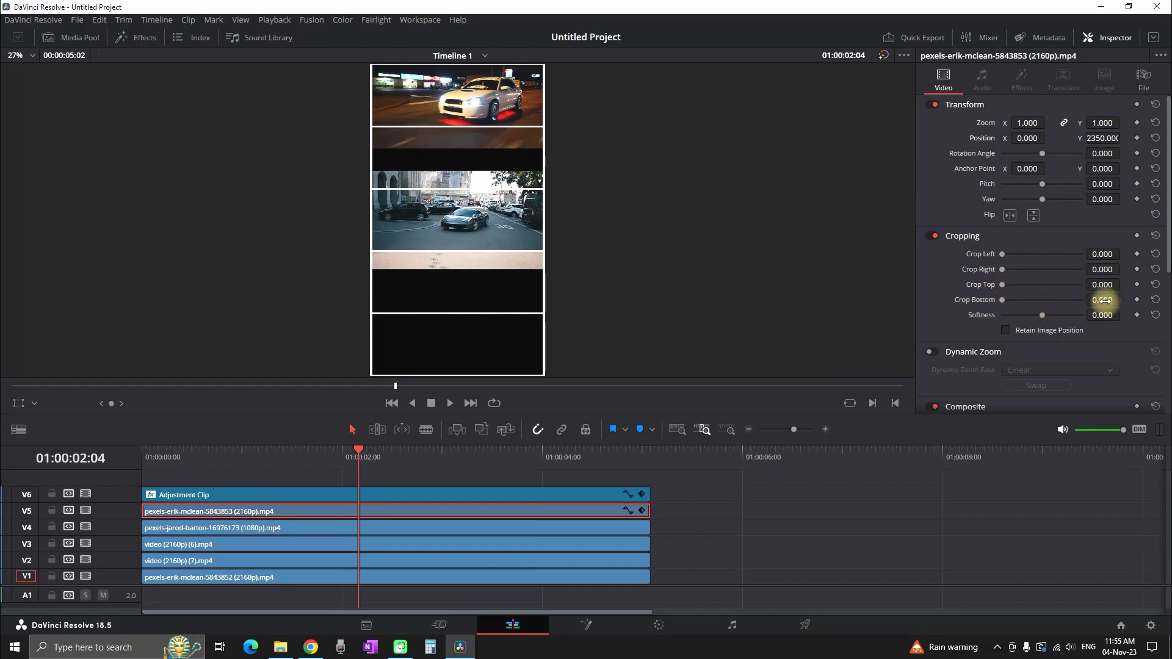
pyautogui.moveTo(1103, 300); pyautogui.dragTo(555, 332)
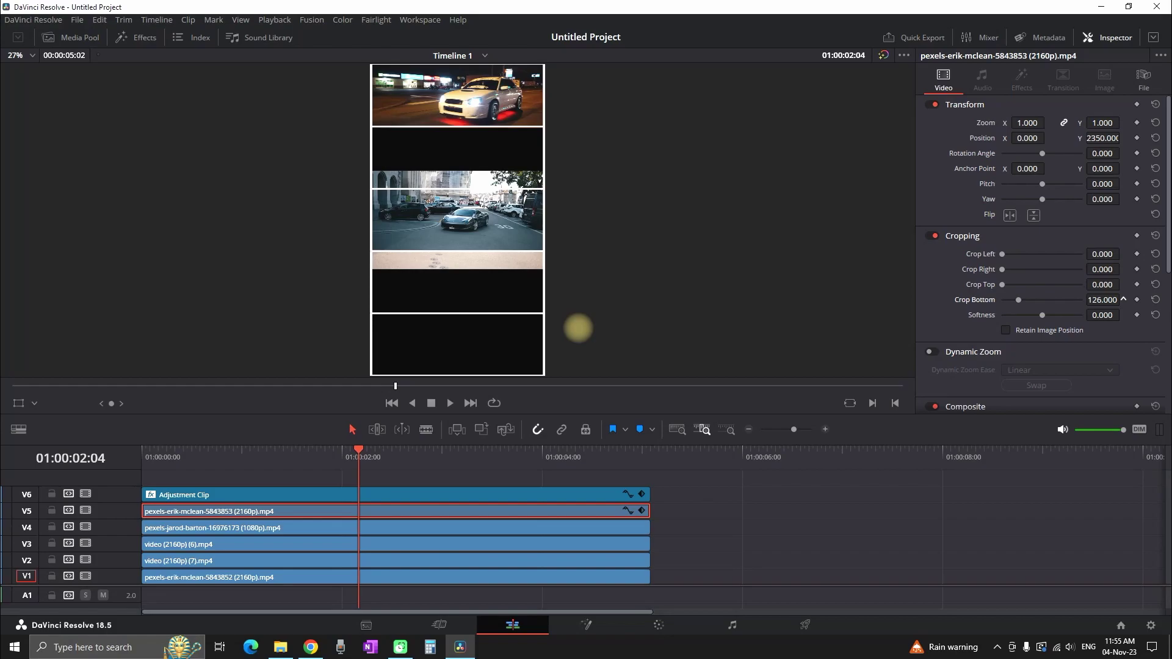
pyautogui.moveTo(578, 327); pyautogui.dragTo(580, 327)
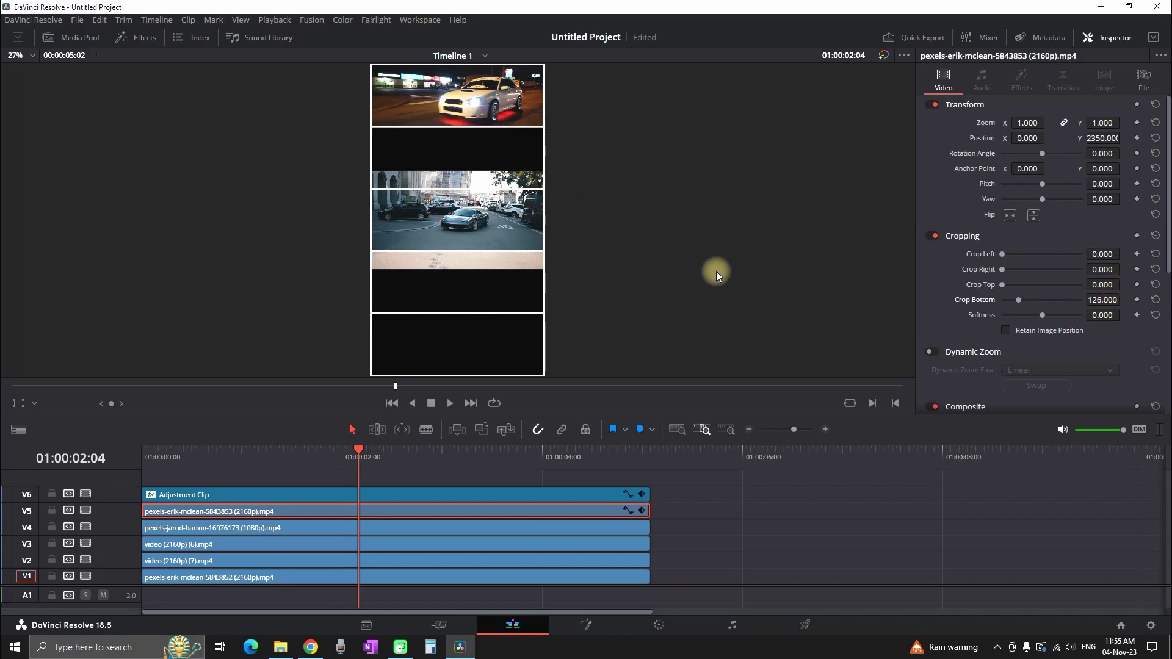
# Step: Set the V4 parking-lot clip to Position Y 1141 and Crop Bottom 126
pyautogui.click(395, 526)
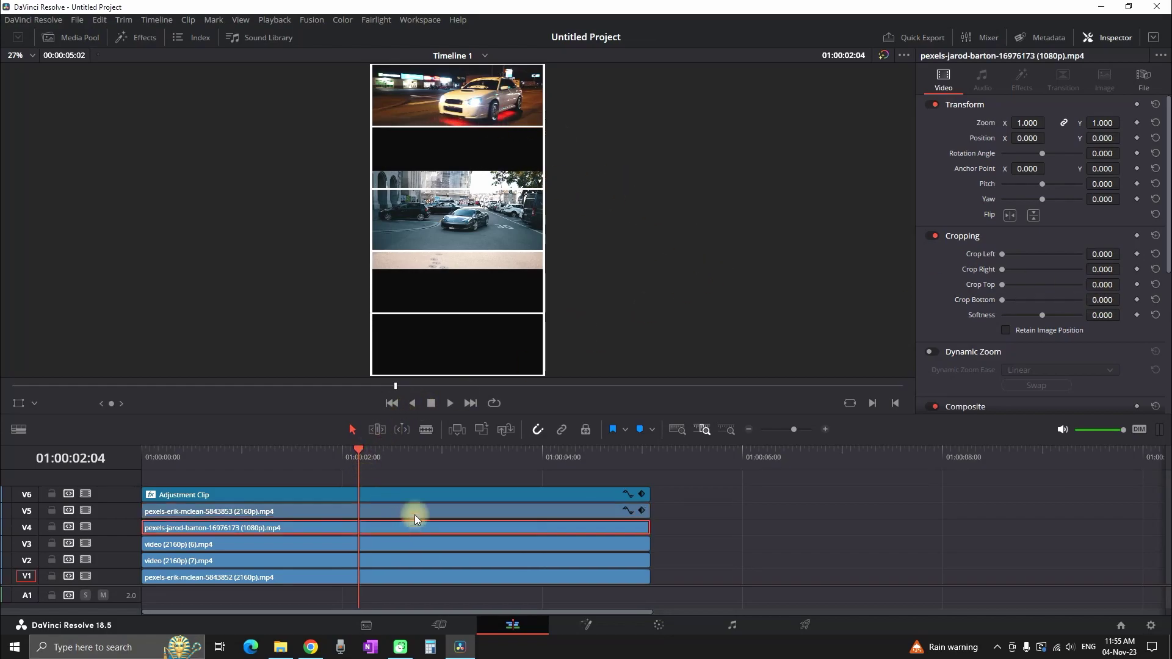
pyautogui.moveTo(1102, 138); pyautogui.dragTo(653, 328)
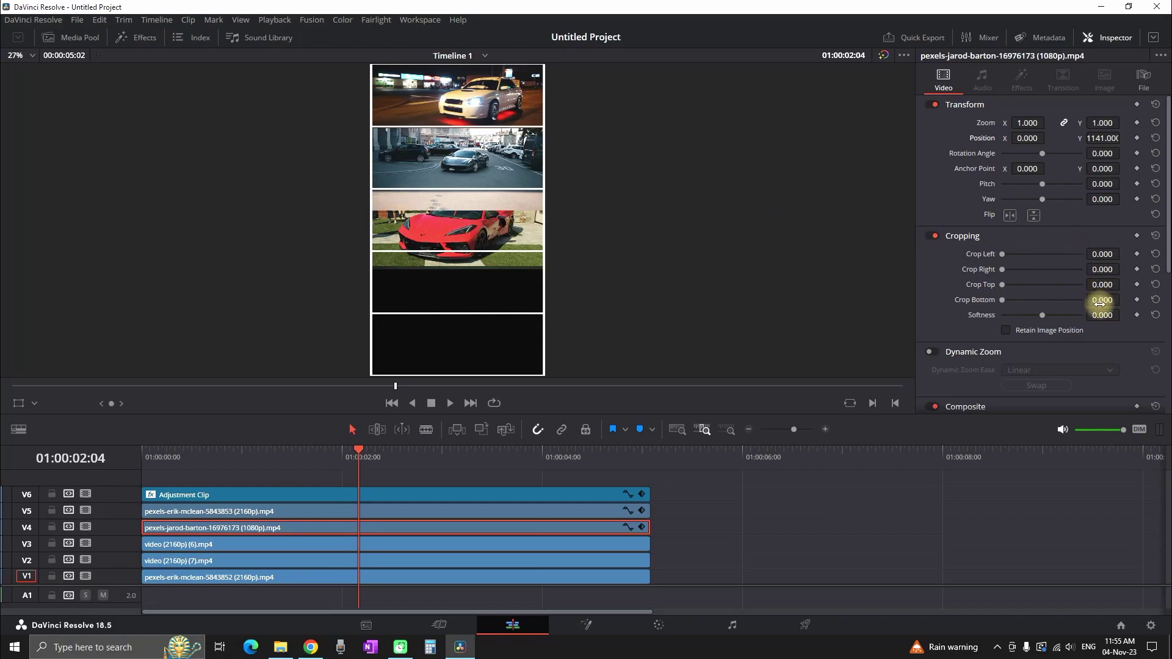
pyautogui.moveTo(1102, 300); pyautogui.dragTo(1147, 301)
pyautogui.moveTo(592, 328); pyautogui.dragTo(603, 326)
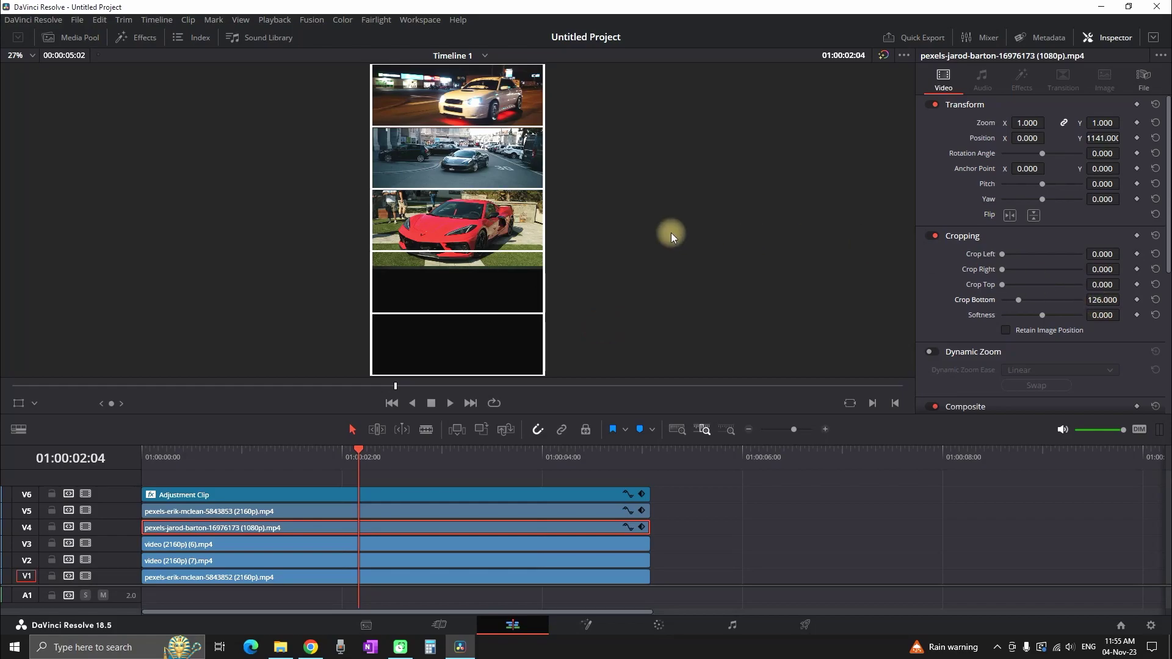
# Step: Set the V3 red-car clip to Position Y 102 and Crop Bottom 66
pyautogui.click(377, 544)
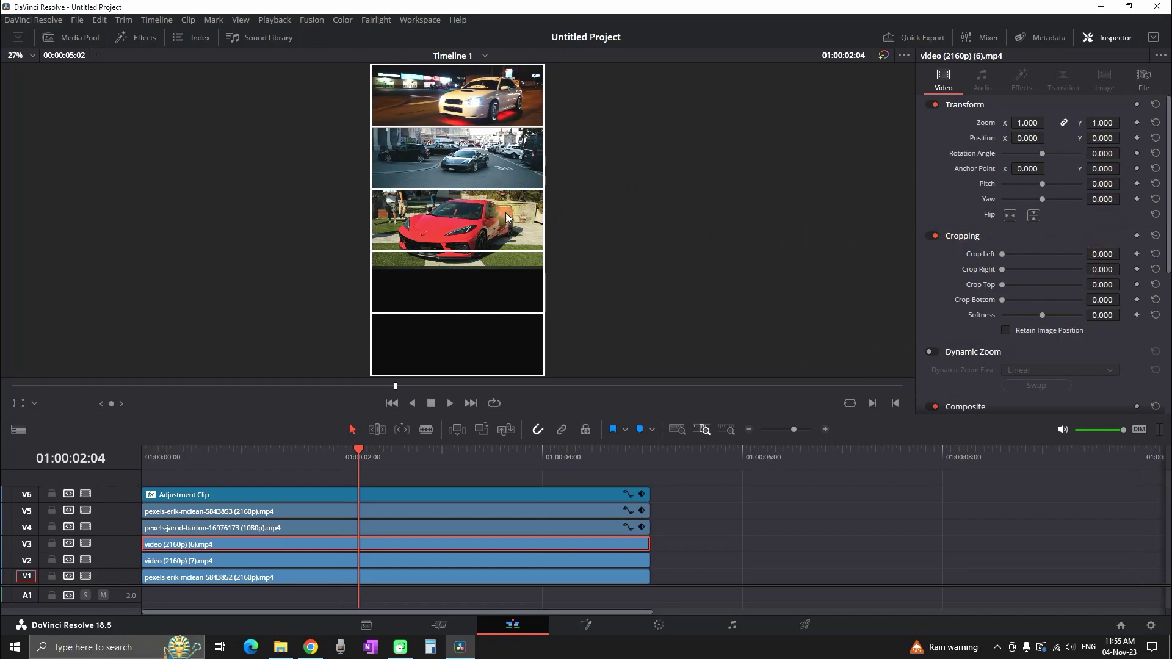
pyautogui.moveTo(1102, 137); pyautogui.dragTo(1102, 164)
pyautogui.moveTo(1106, 301); pyautogui.dragTo(1142, 303)
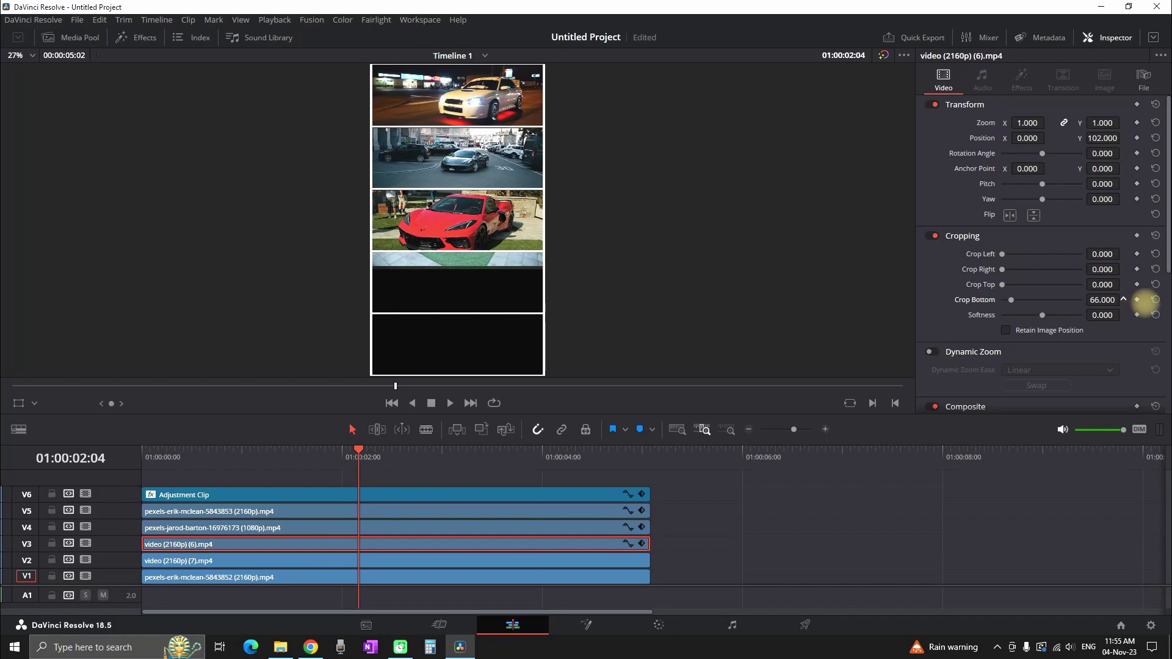
# Step: Set the V2 blue-car clip to Position Y -1356 and Crop Bottom 110
pyautogui.click(401, 557)
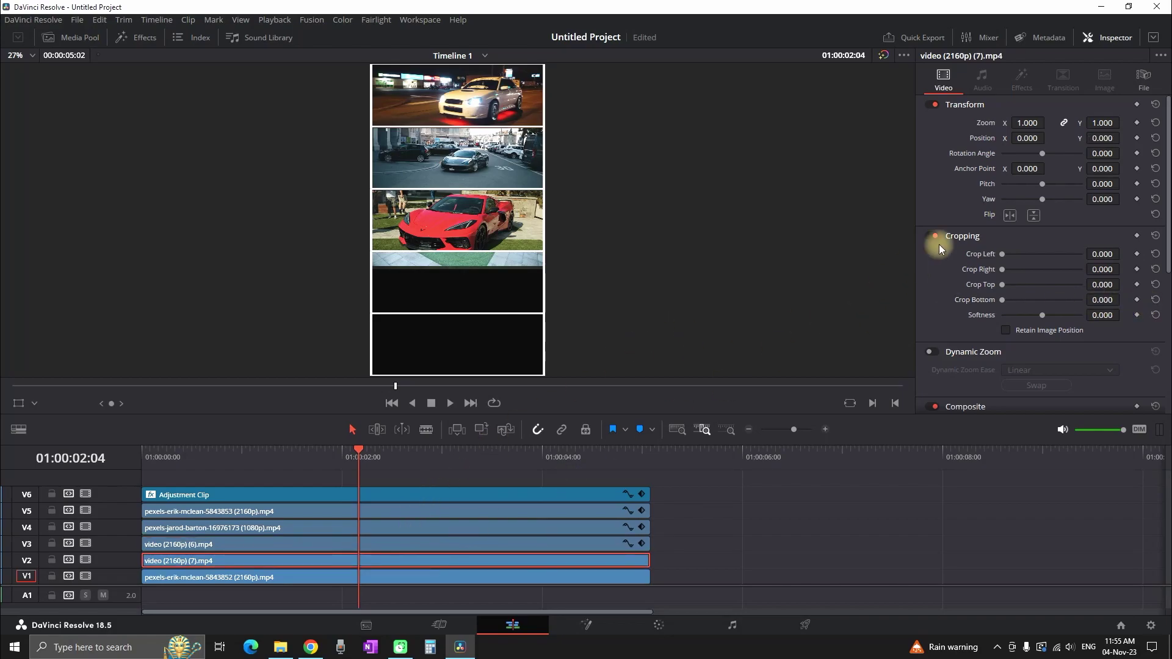
pyautogui.moveTo(1102, 137); pyautogui.dragTo(274, 272)
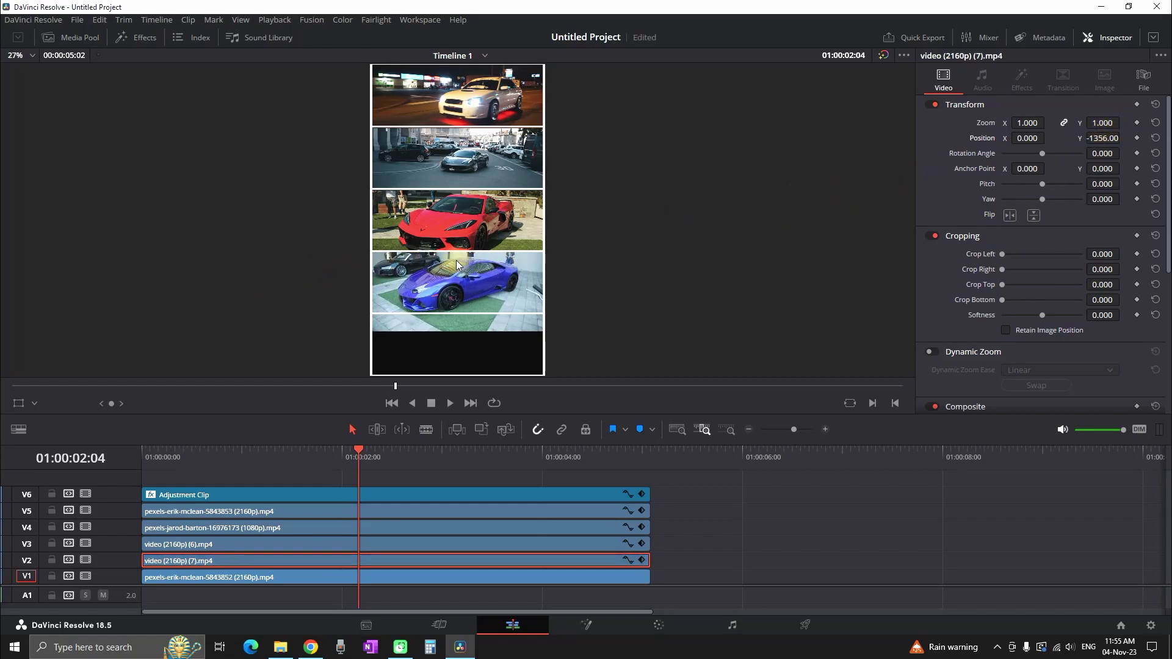
pyautogui.click(1099, 309)
pyautogui.moveTo(1102, 300)
pyautogui.mouseDown()
pyautogui.moveTo(1163, 296)
pyautogui.moveTo(1103, 300)
pyautogui.mouseUp()
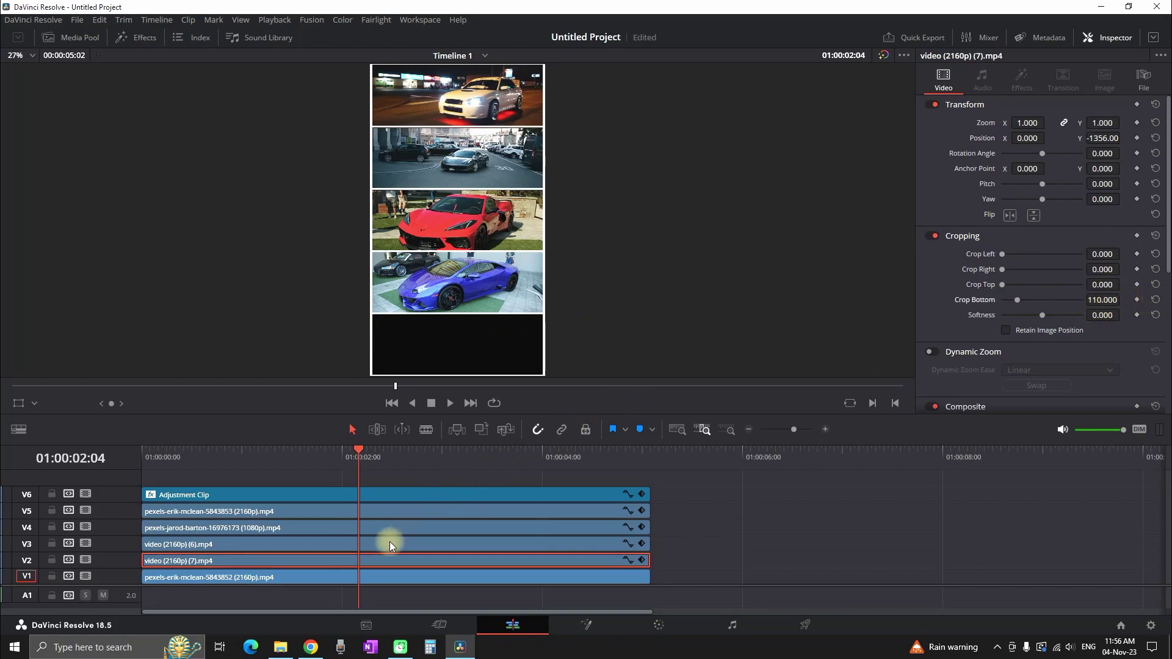
# Step: Set the V1 night white-car clip to Position Y -2383 and return the playhead to the start
pyautogui.click(419, 575)
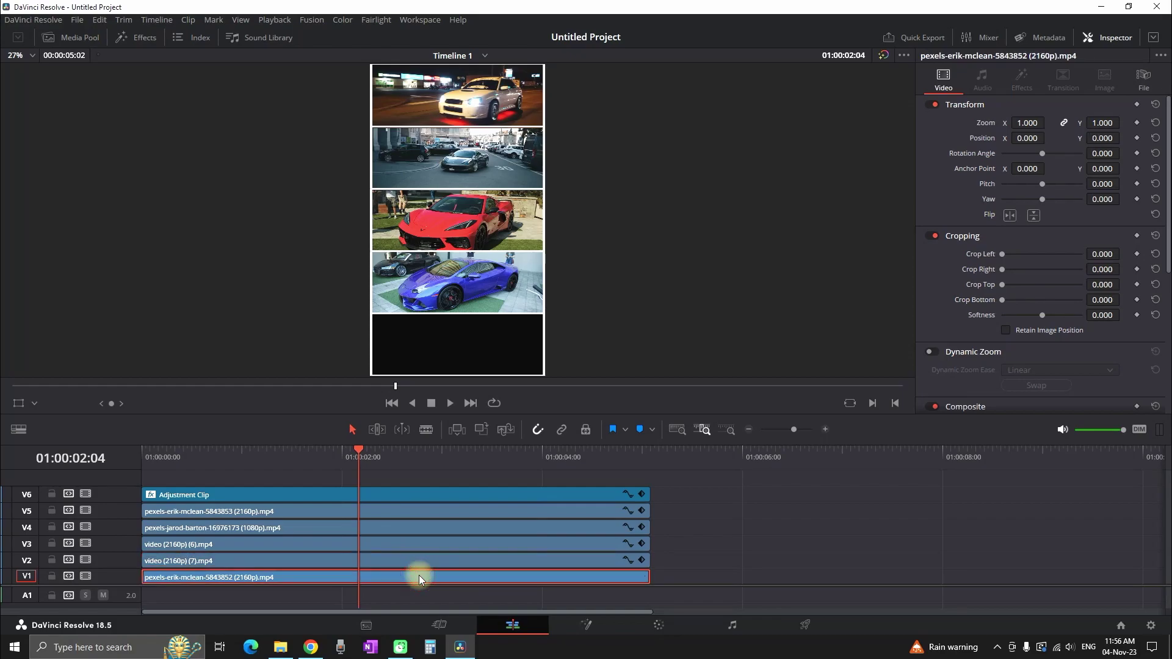
pyautogui.moveTo(1102, 139)
pyautogui.mouseDown()
pyautogui.moveTo(701, 345)
pyautogui.moveTo(1064, 397)
pyautogui.moveTo(779, 395)
pyautogui.moveTo(280, 432)
pyautogui.moveTo(208, 449)
pyautogui.moveTo(580, 330)
pyautogui.moveTo(223, 415)
pyautogui.moveTo(514, 333)
pyautogui.moveTo(217, 364)
pyautogui.moveTo(1098, 141)
pyautogui.mouseUp()
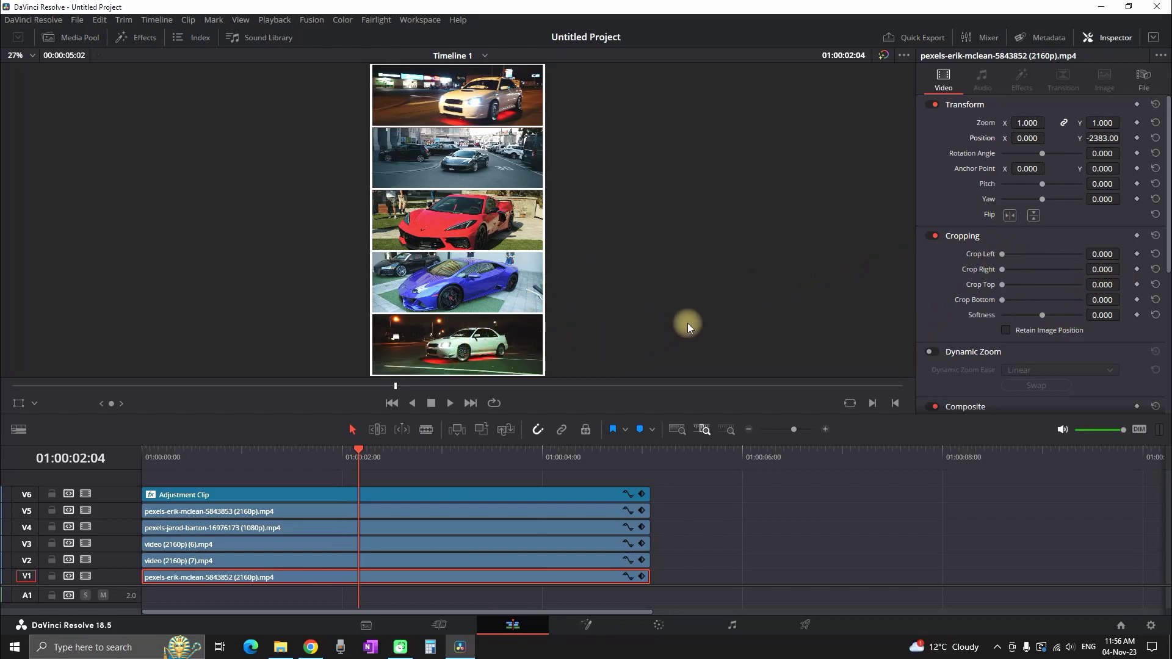
pyautogui.click(141, 457)
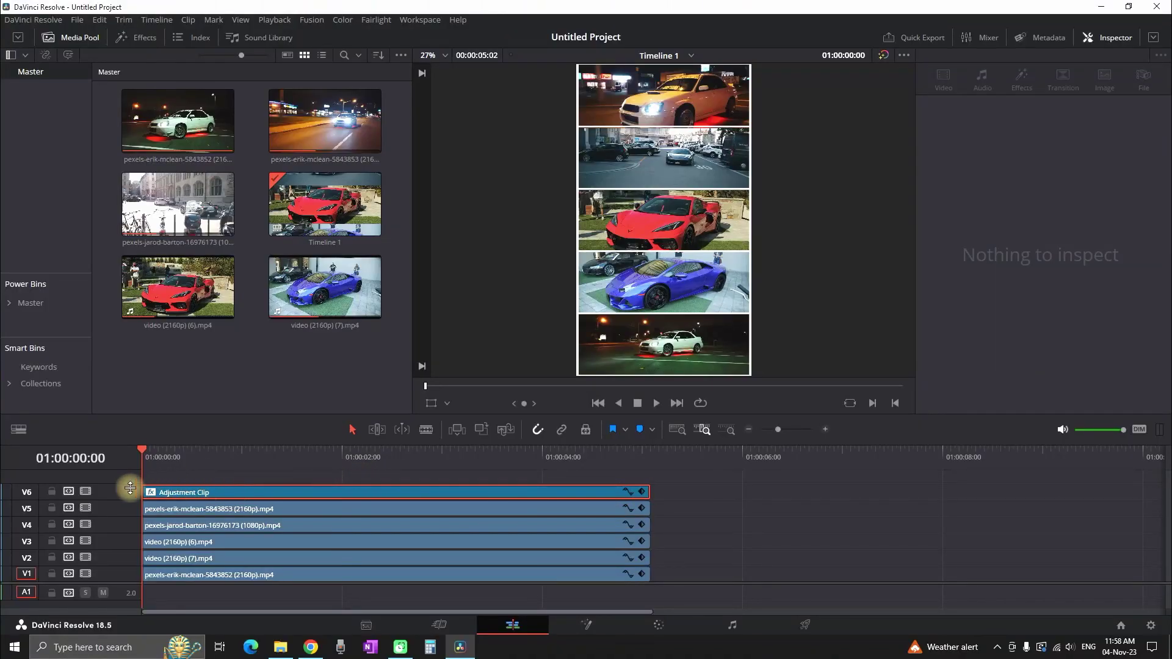
pyautogui.click(86, 491)
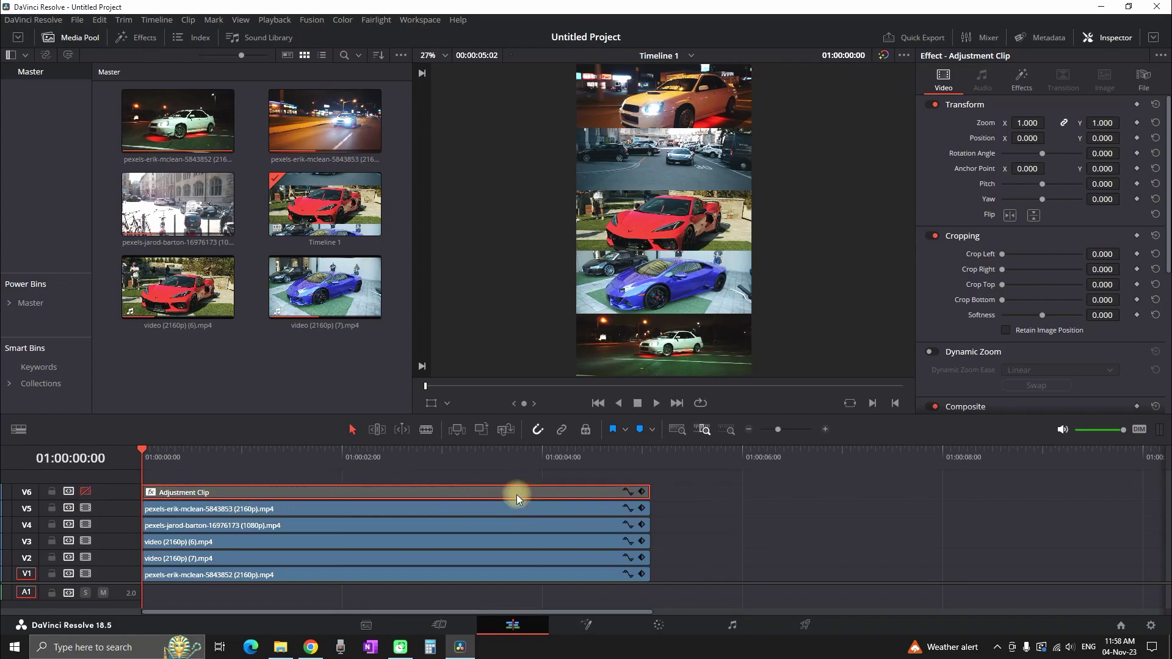
pyautogui.click(86, 492)
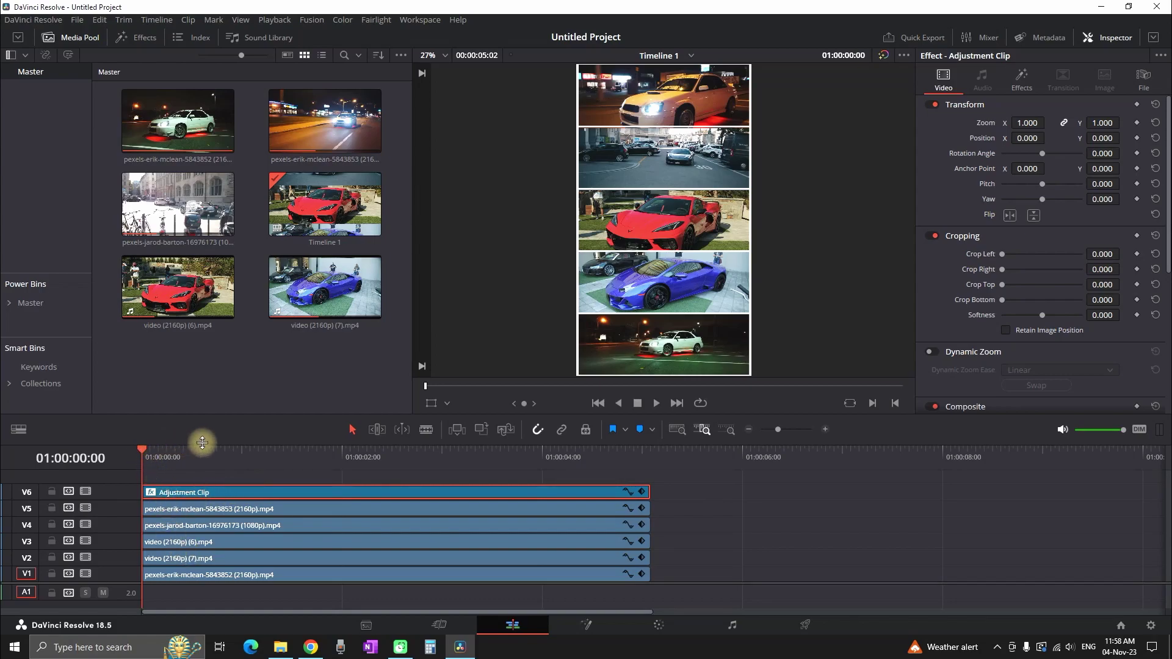
pyautogui.press('space')
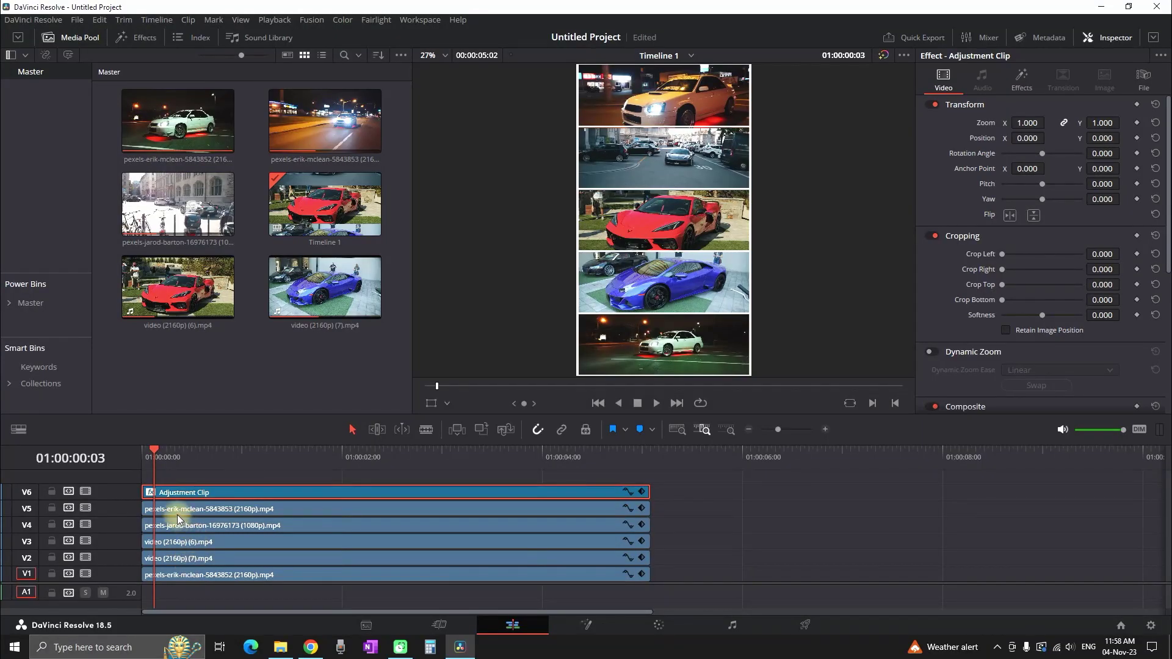
# Step: Stagger the V5, V4 and V2 car clips later on the timeline, a few frames apart
pyautogui.moveTo(177, 513); pyautogui.dragTo(190, 511)
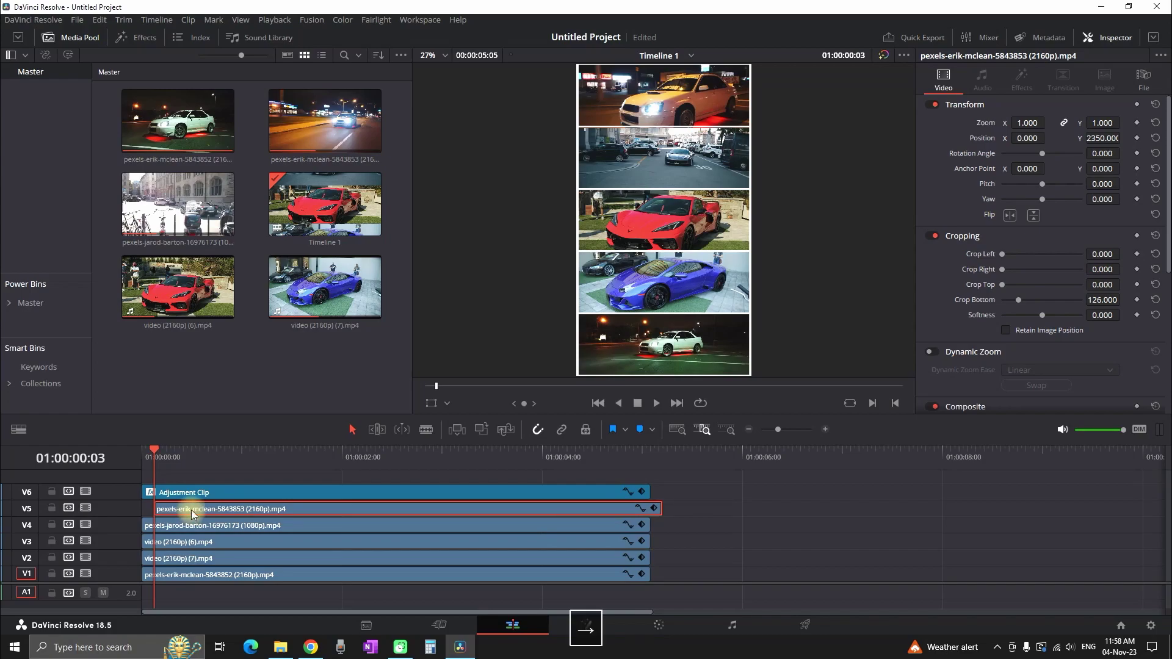
pyautogui.press('Right')
pyautogui.press('Right')
pyautogui.press('Right')
pyautogui.moveTo(193, 531); pyautogui.dragTo(251, 542)
pyautogui.press('Right')
pyautogui.press('Right')
pyautogui.press('Right')
pyautogui.press('Right')
pyautogui.press('Right')
pyautogui.press('Right')
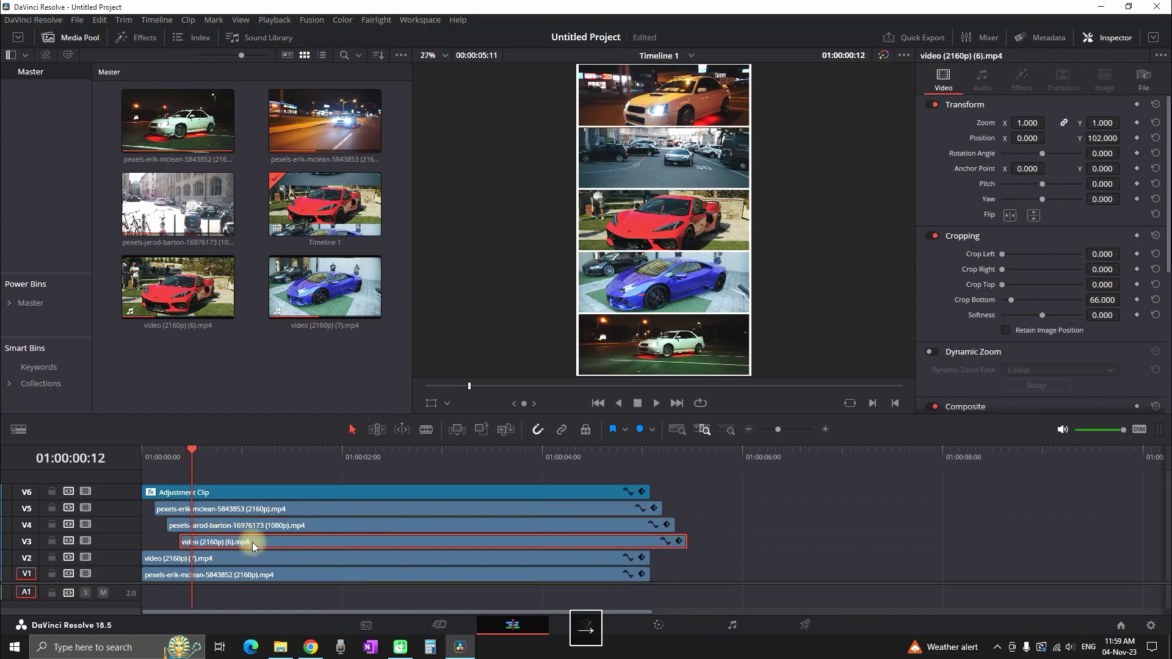
pyautogui.click(243, 555)
pyautogui.moveTo(244, 556); pyautogui.dragTo(350, 576)
pyautogui.press('Right')
pyautogui.press('Right')
pyautogui.press('Right')
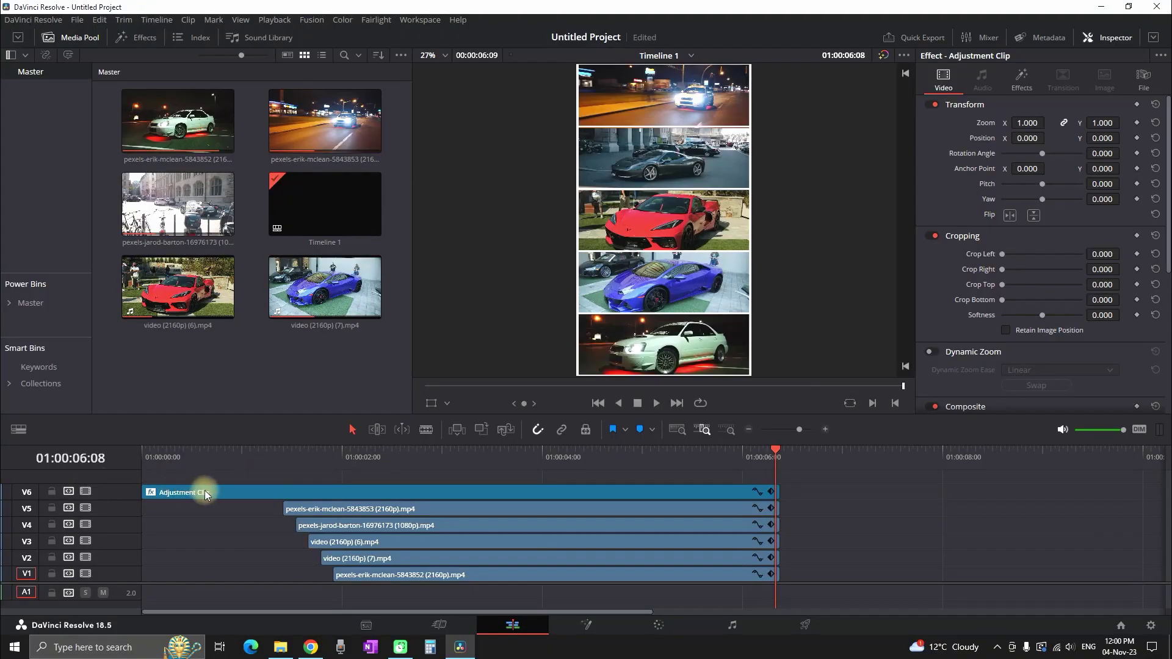
# Step: Delete the adjustment clip from V6 and return the playhead to the timeline start
pyautogui.click(204, 489)
pyautogui.press('Delete')
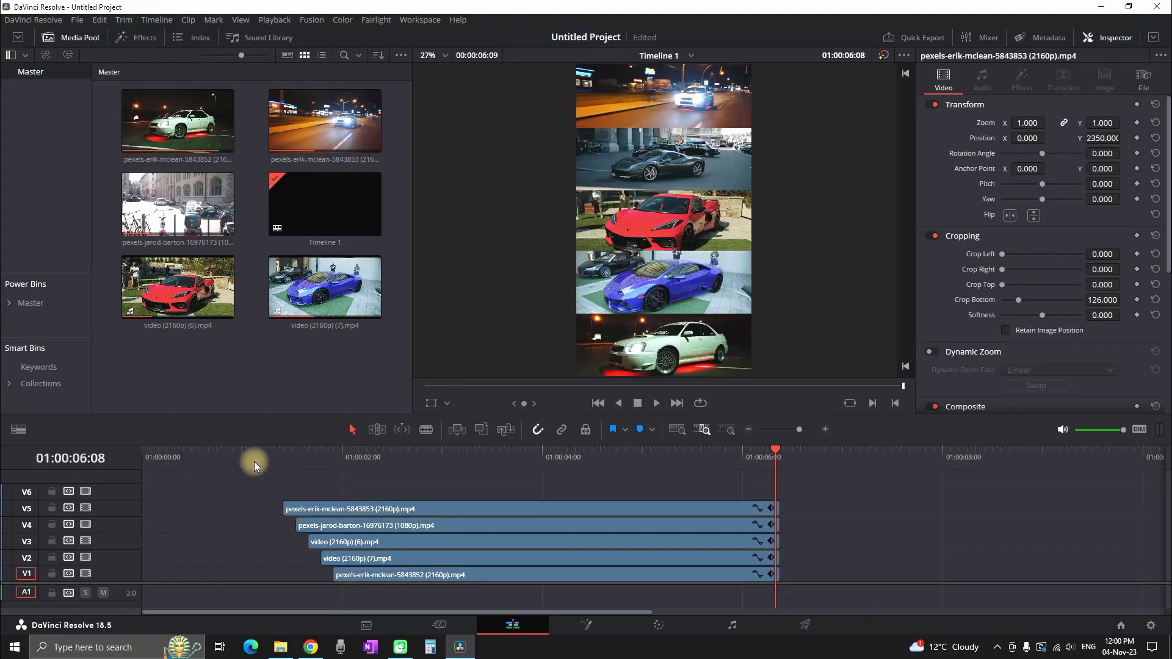
pyautogui.moveTo(254, 461); pyautogui.dragTo(129, 464)
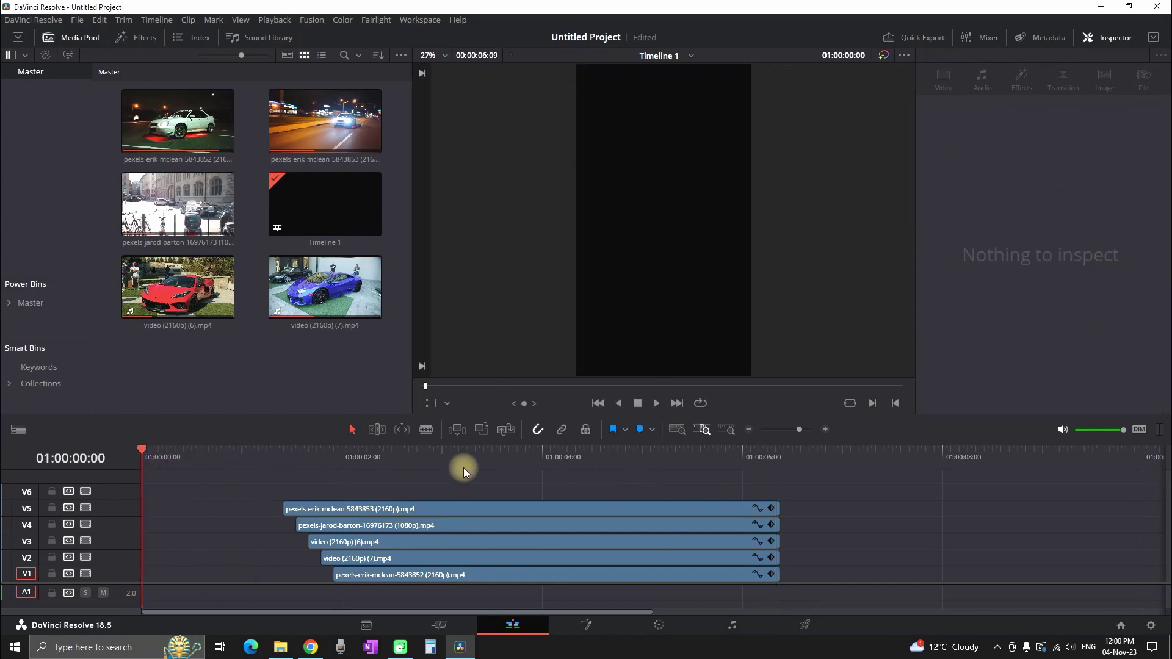
# Step: Place an Adjustment Clip from Effects onto track V1 and select it
pyautogui.click(269, 454)
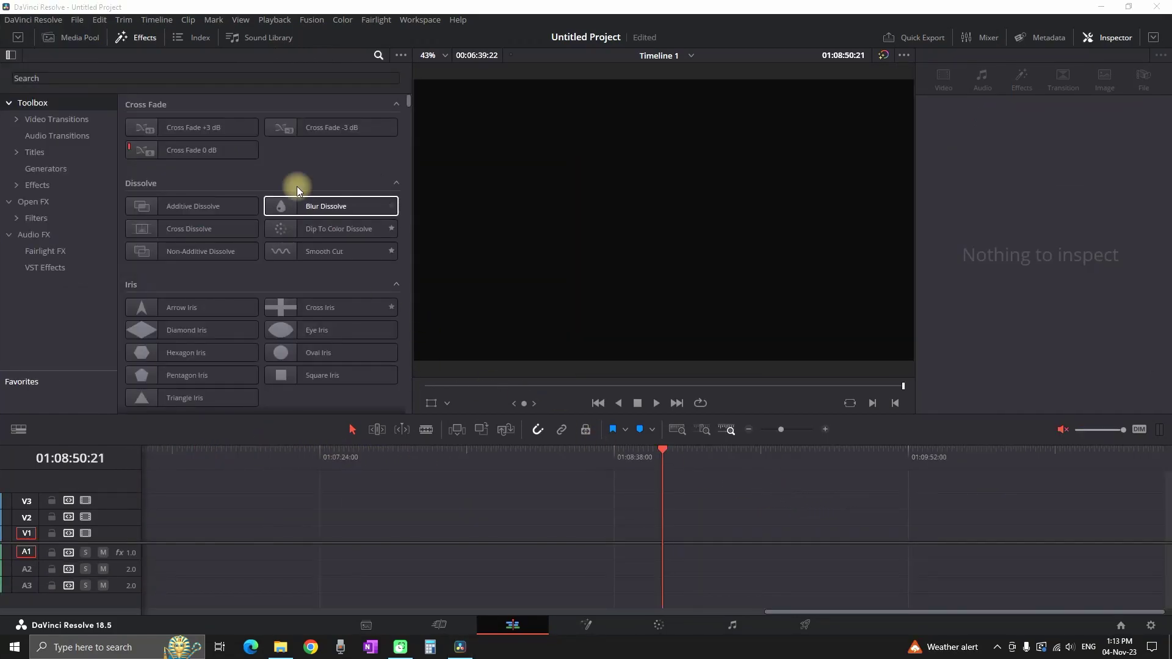
pyautogui.click(168, 81)
pyautogui.write('adj')
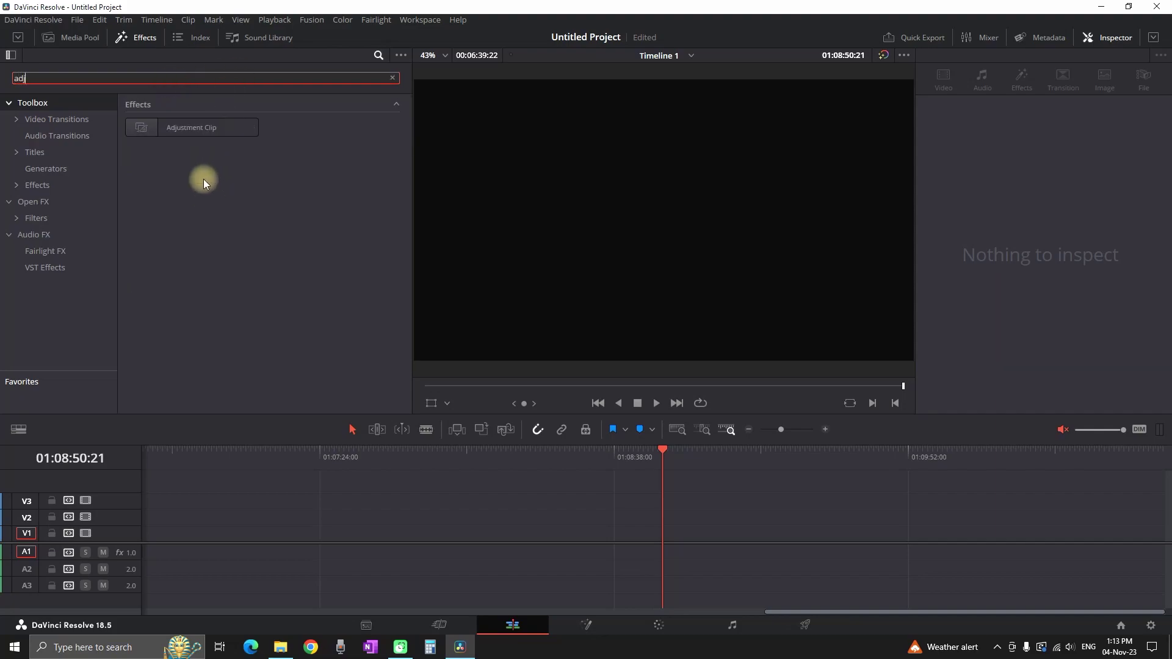
pyautogui.moveTo(210, 128); pyautogui.dragTo(624, 514)
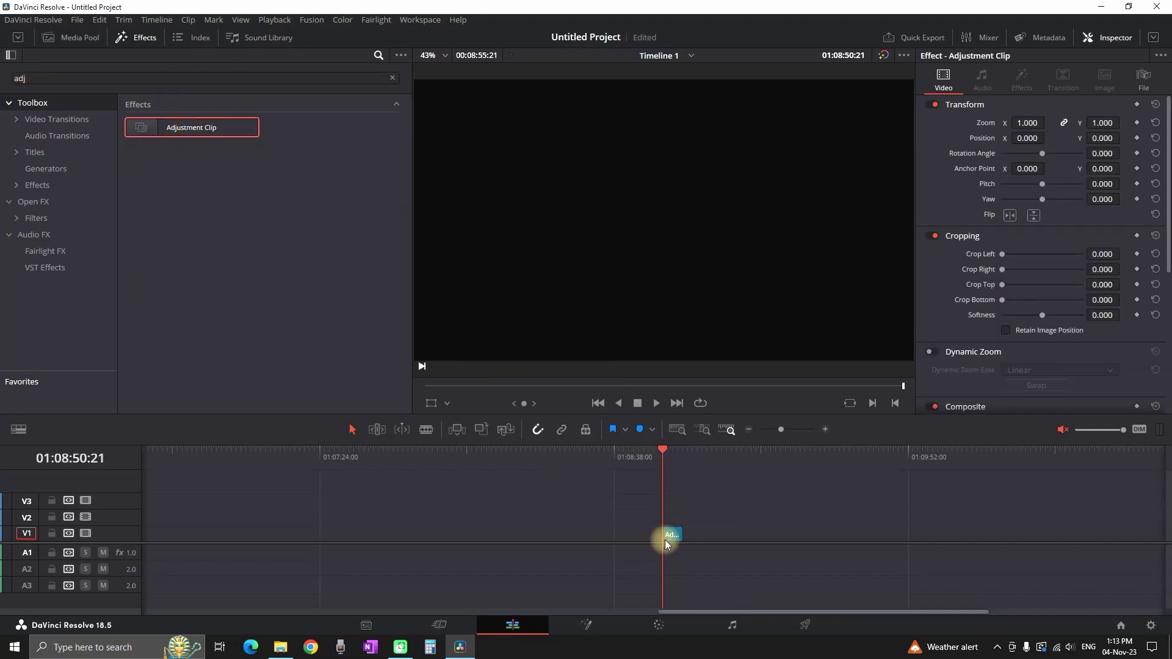
pyautogui.click(667, 538)
pyautogui.scroll(3, 719, 507)
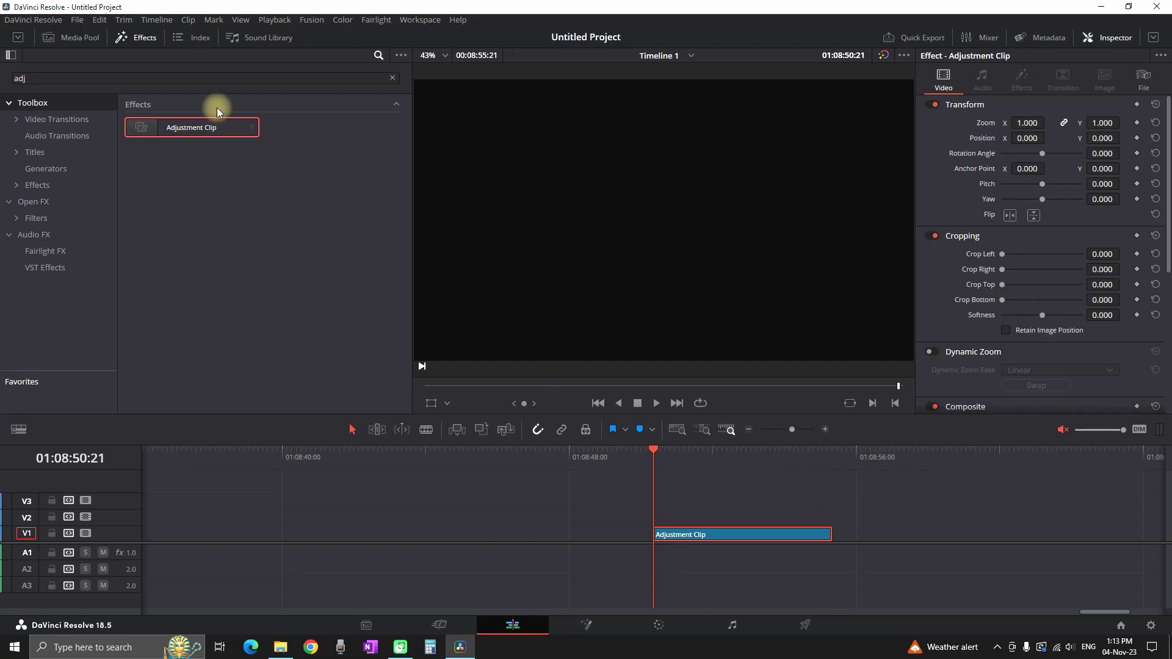
# Step: Apply the Grid effect to the adjustment clip
pyautogui.click(223, 78)
pyautogui.write('gr')
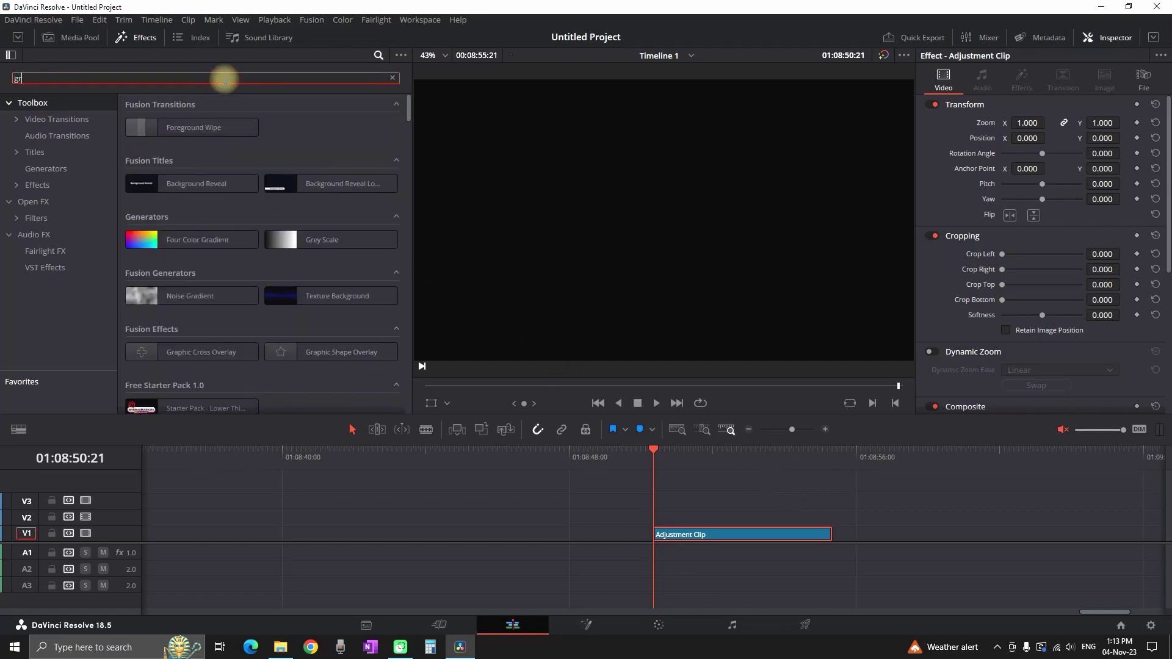
pyautogui.write('id')
pyautogui.click(86, 198)
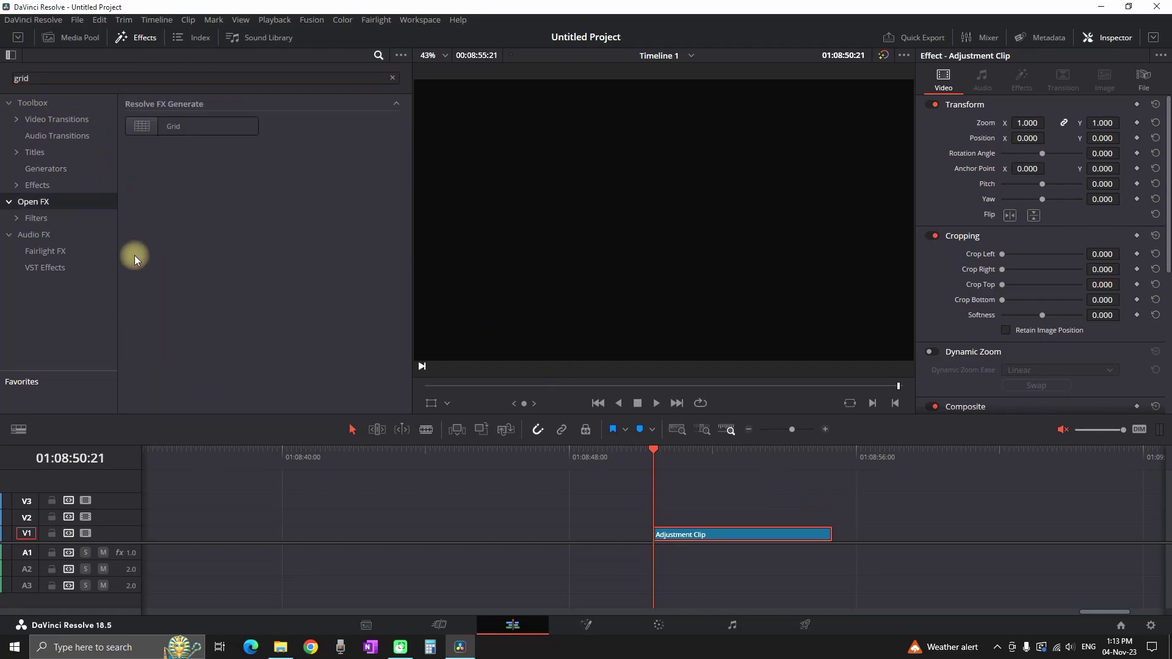
pyautogui.moveTo(183, 131); pyautogui.dragTo(733, 531)
# Step: Set the Grid to 5 Row Cells, 1 Column Cell, Major Line Spacing 0, and save
pyautogui.click(705, 459)
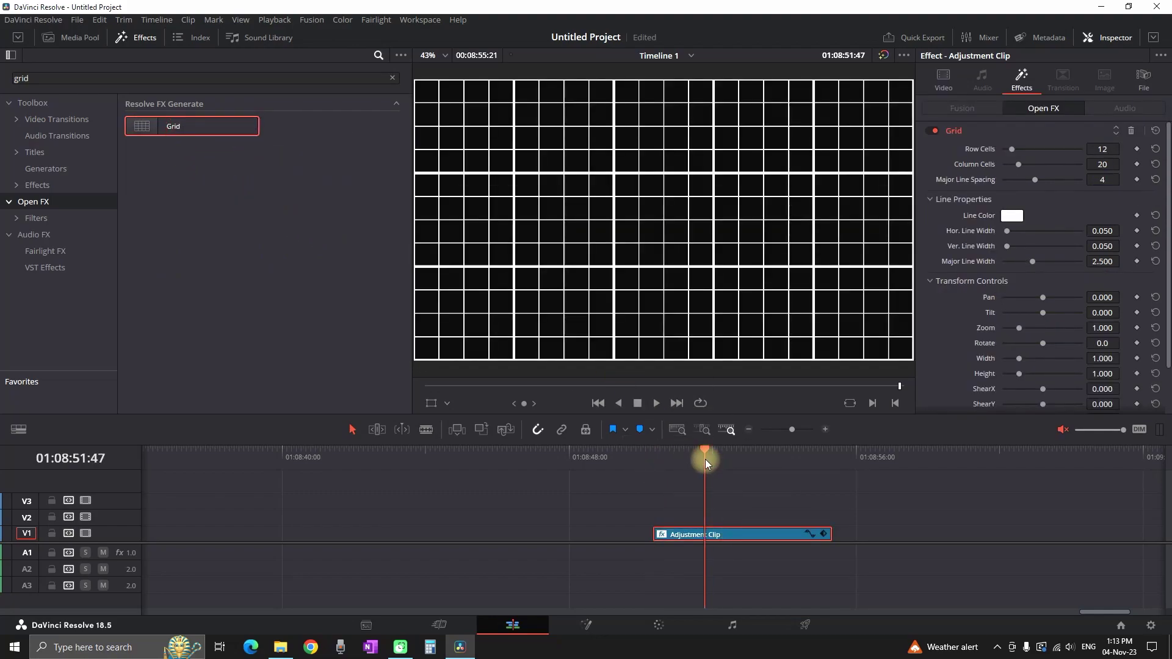
pyautogui.moveTo(1012, 148); pyautogui.dragTo(1007, 150)
pyautogui.moveTo(1107, 148); pyautogui.dragTo(925, 166)
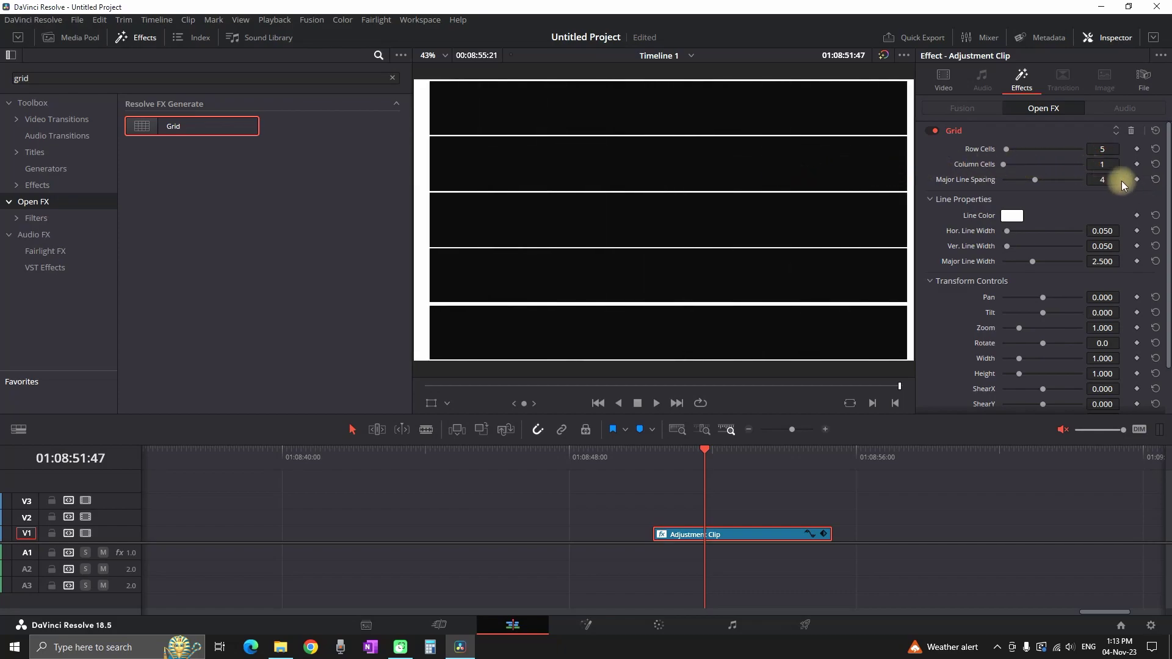
pyautogui.moveTo(1115, 180); pyautogui.dragTo(1013, 184)
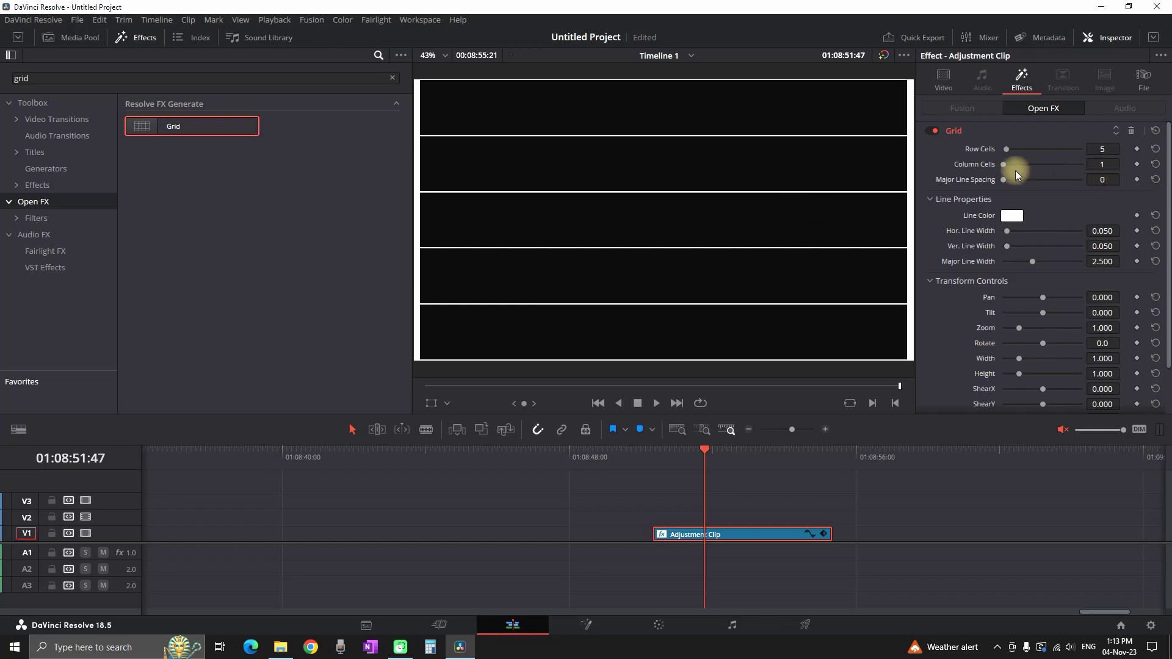
pyautogui.hotkey('ctrl', 's')
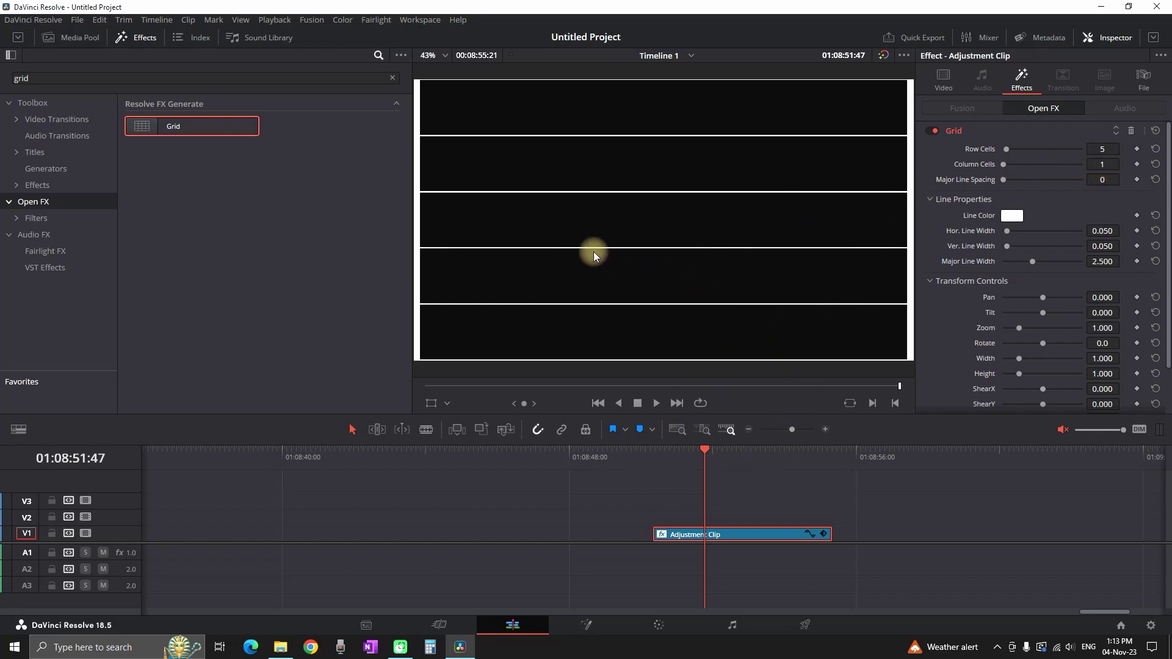
# Step: Show the Media Pool with Power Bins enabled and open the Master power bin
pyautogui.click(80, 40)
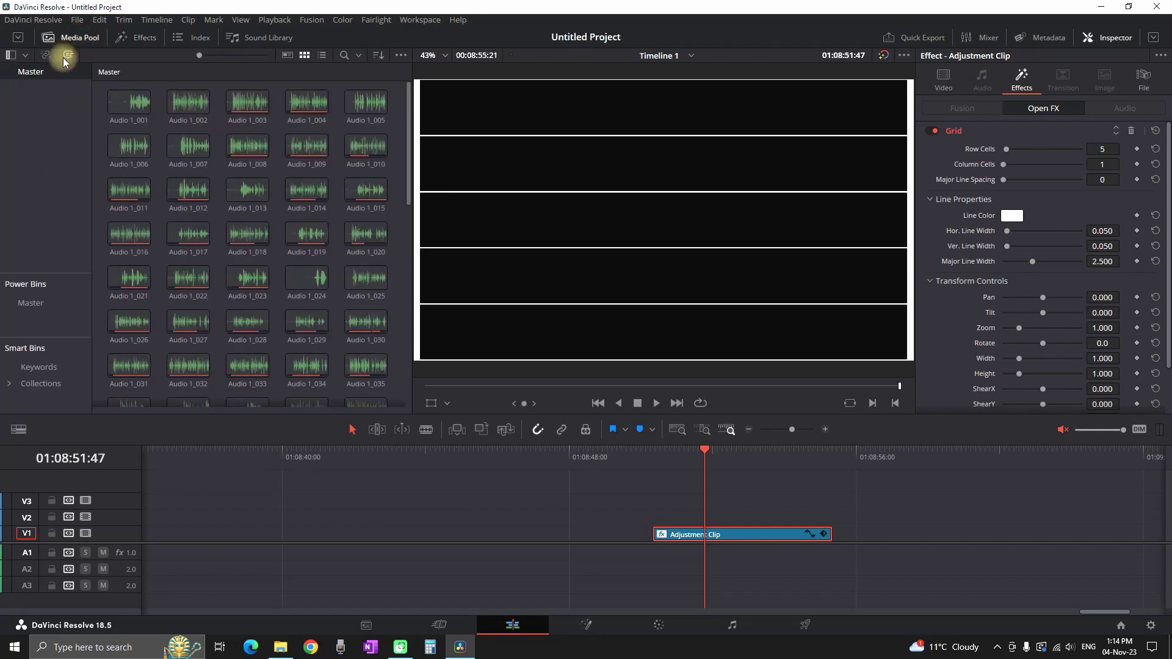
pyautogui.click(37, 303)
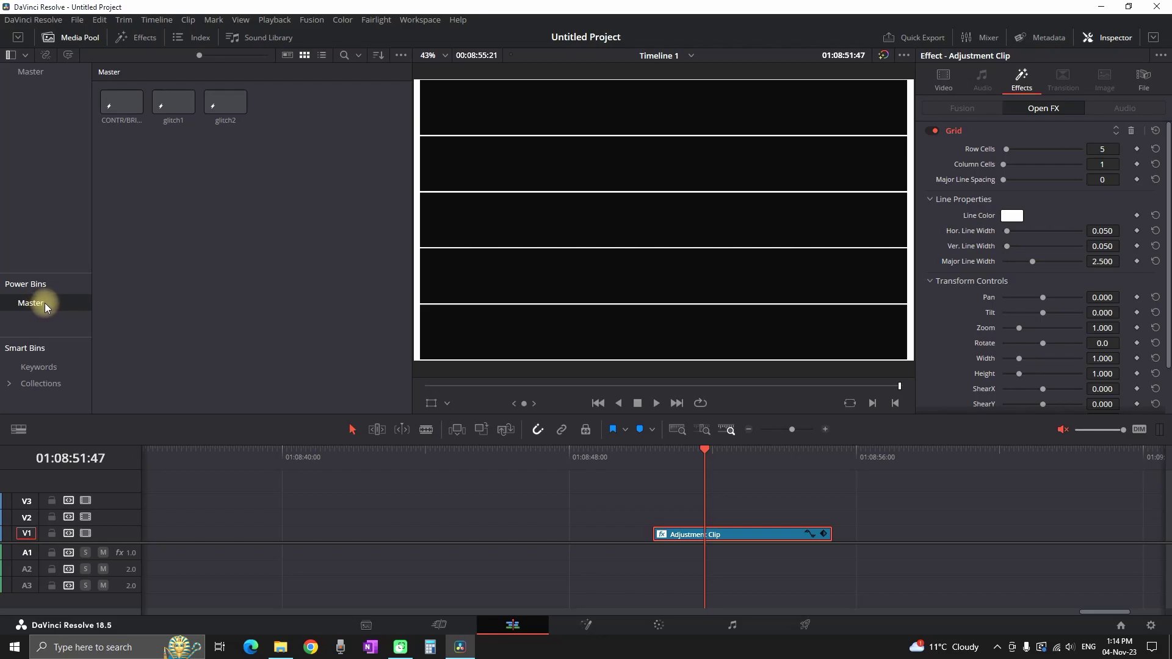
pyautogui.click(400, 55)
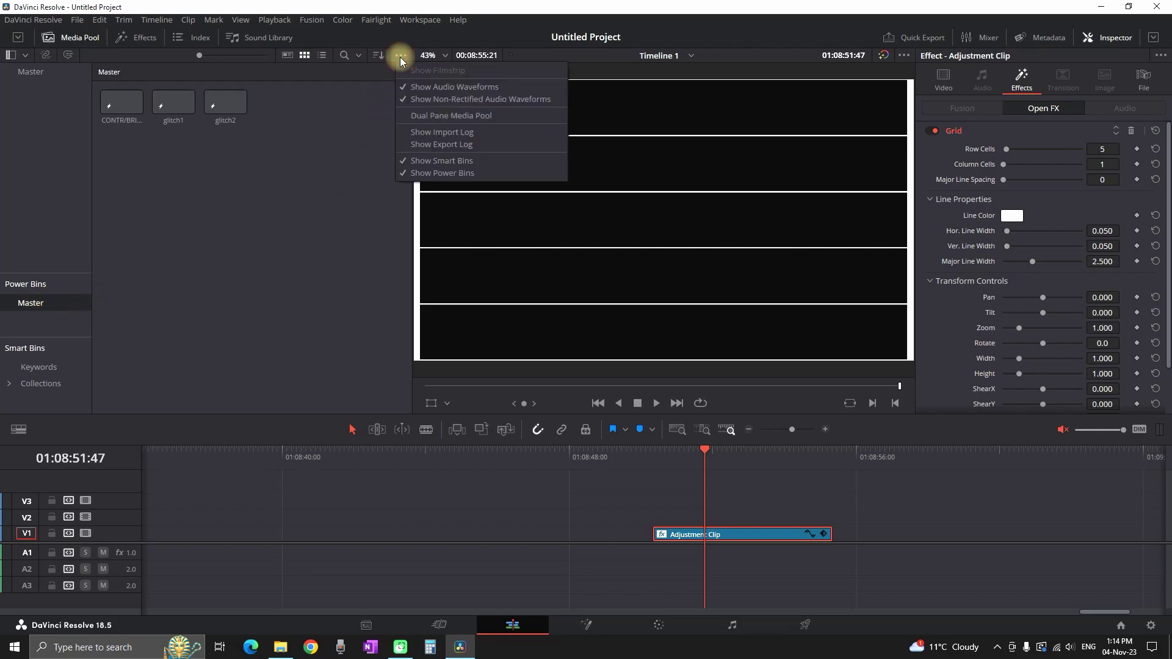
pyautogui.click(421, 173)
pyautogui.click(400, 57)
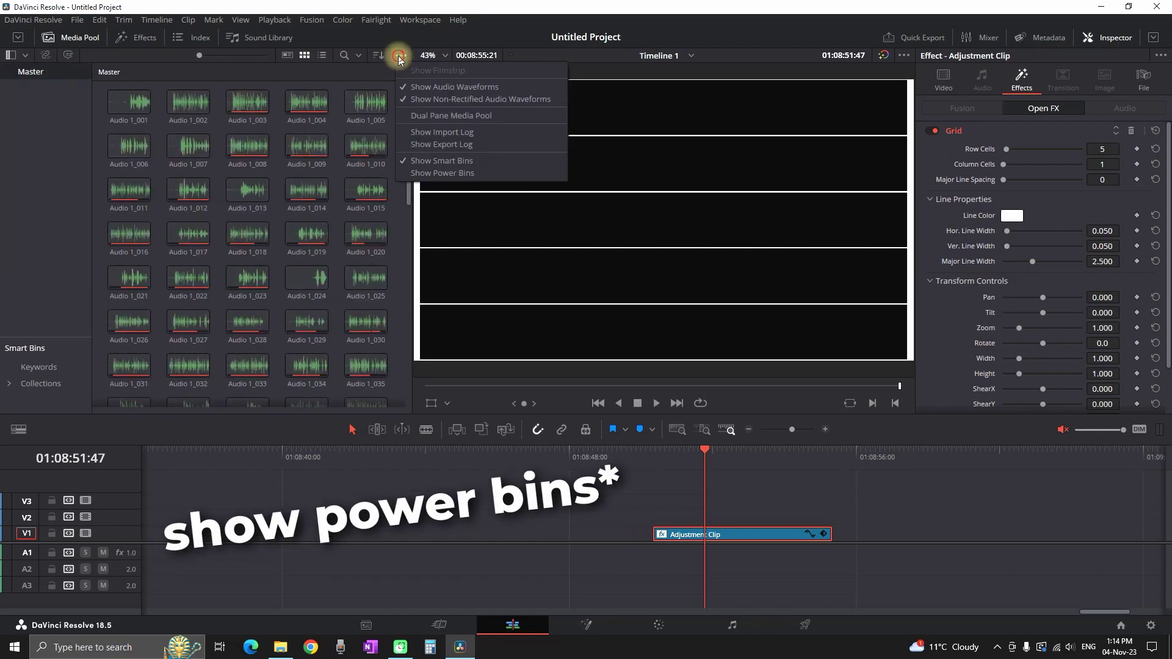
pyautogui.click(427, 173)
pyautogui.click(41, 300)
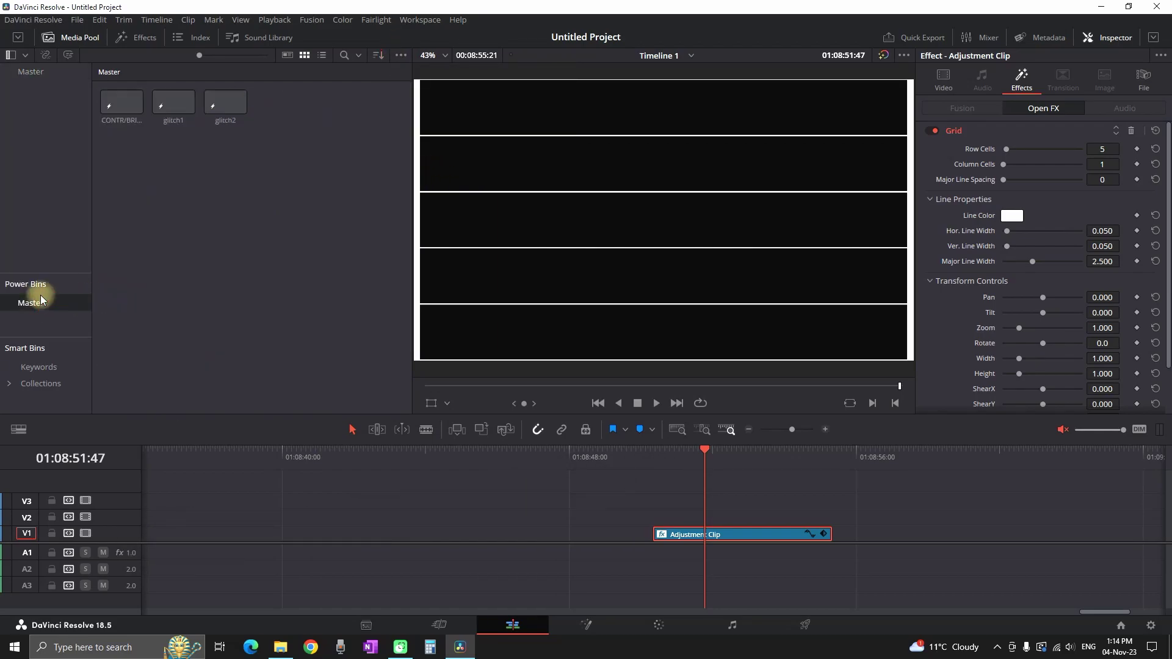
# Step: Rename the adjustment clip to 'SPLIT 5 VIDEOS' in the Inspector's File tab
pyautogui.click(724, 535)
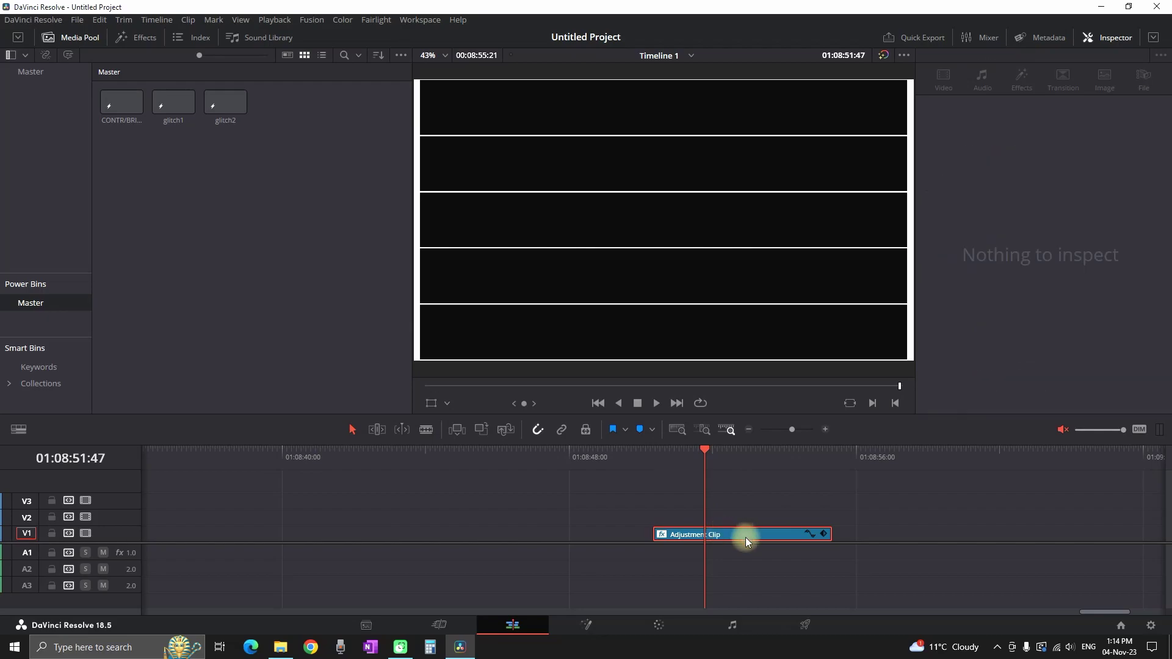
pyautogui.click(1144, 85)
pyautogui.click(1066, 140)
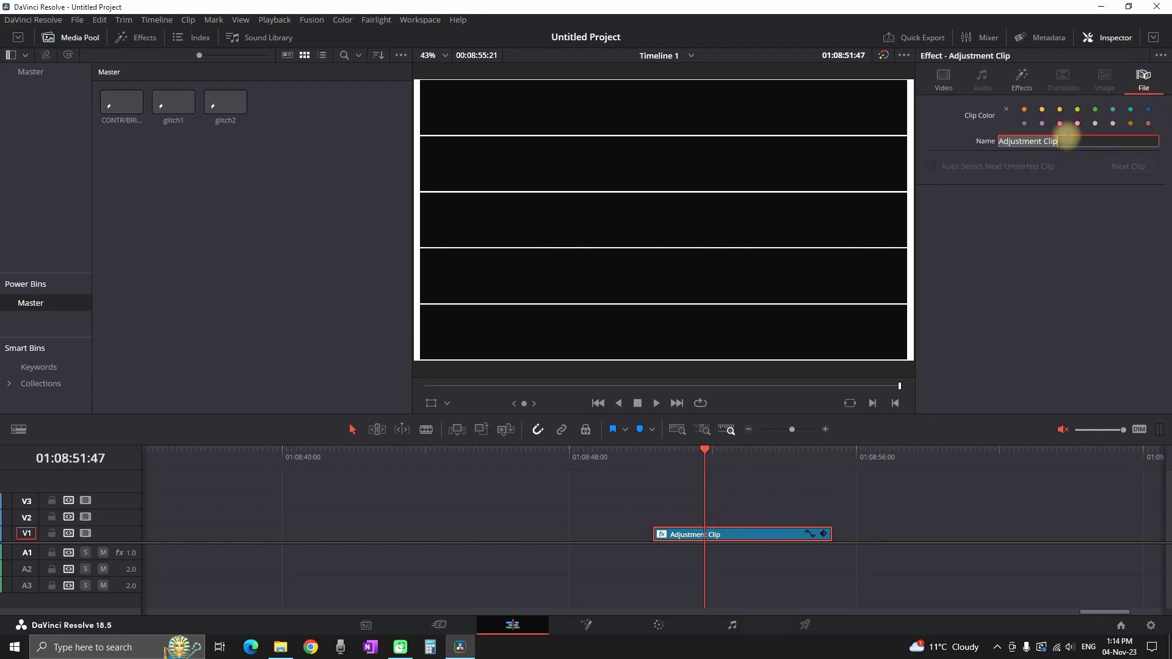
pyautogui.write('SPLIT 5 VIDEOS')
pyautogui.press('Return')
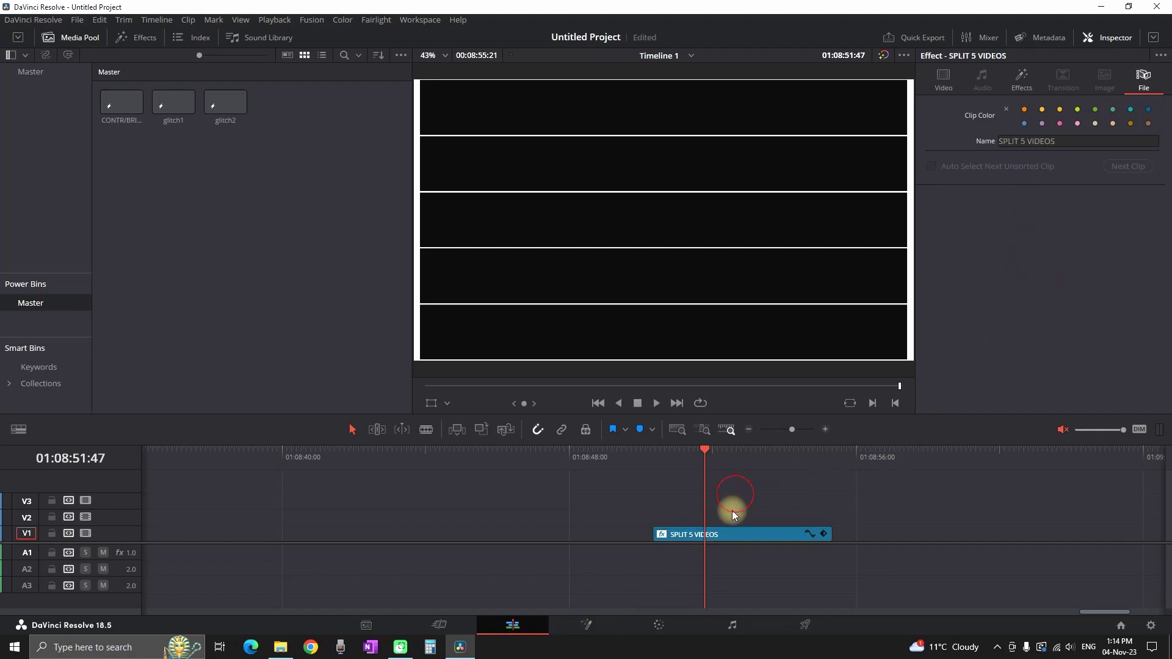
# Step: Save the SPLIT 5 VIDEOS clip into the Master power bin
pyautogui.click(735, 538)
pyautogui.moveTo(735, 537); pyautogui.dragTo(164, 207)
pyautogui.click(299, 145)
# Step: Change the clip's Grid Row Cells to 4
pyautogui.click(733, 537)
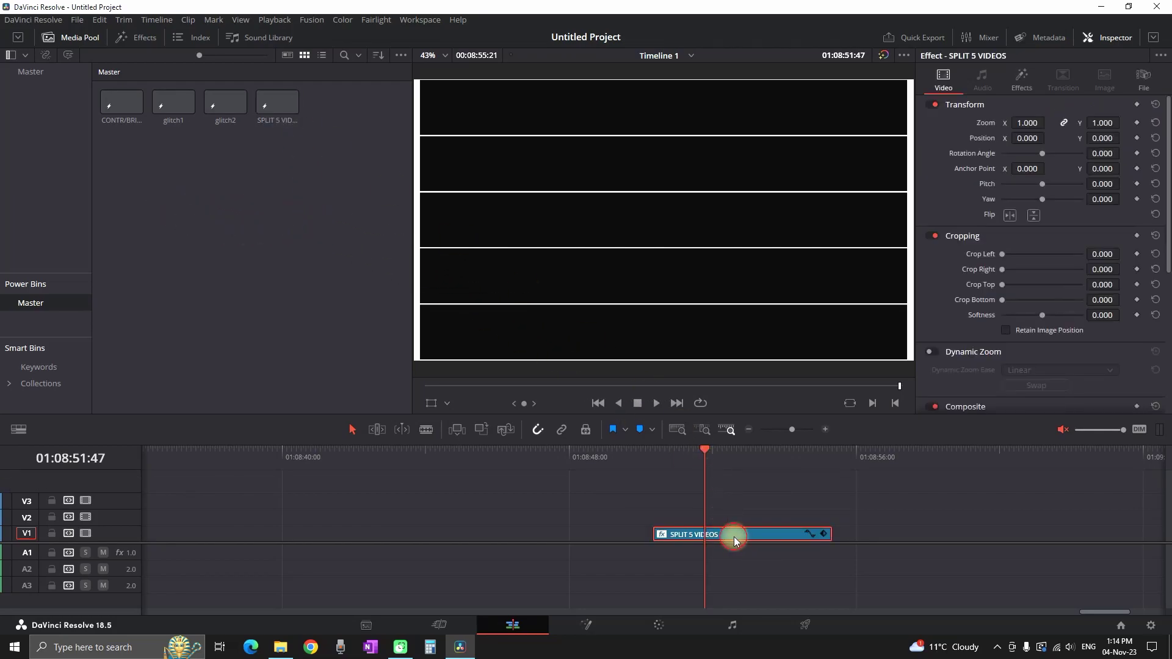
pyautogui.click(1031, 91)
pyautogui.click(1102, 149)
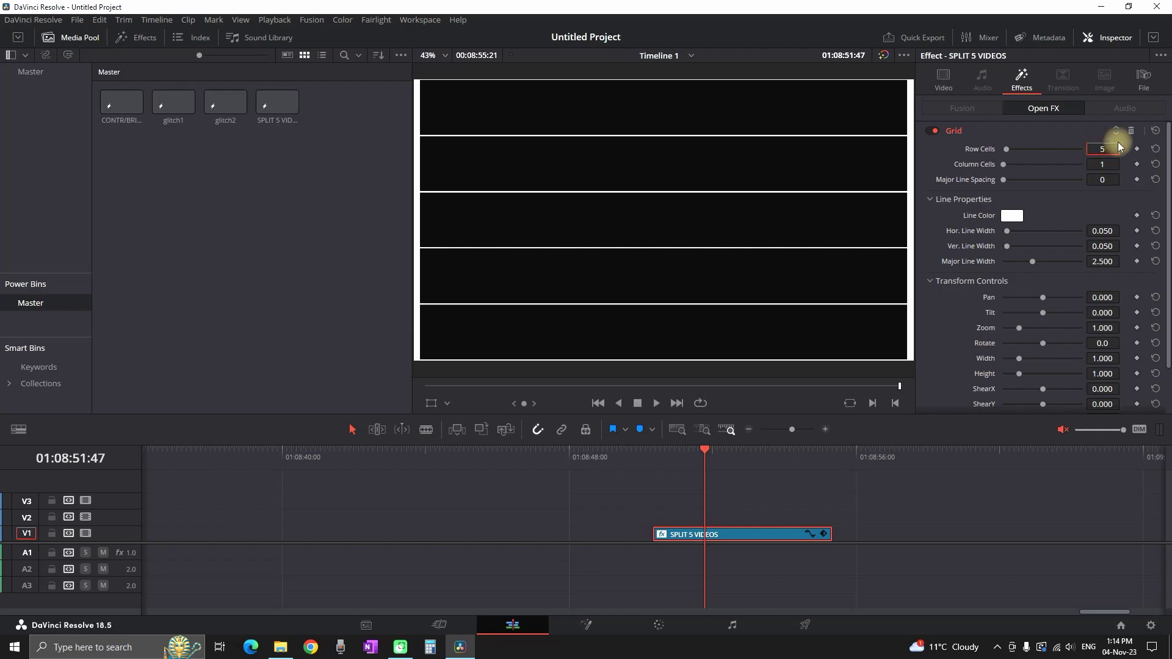
pyautogui.write('4')
pyautogui.press('Return')
# Step: Rename the clip 'SPLIT 4 VIDEOS' and save it into the power bin
pyautogui.click(738, 536)
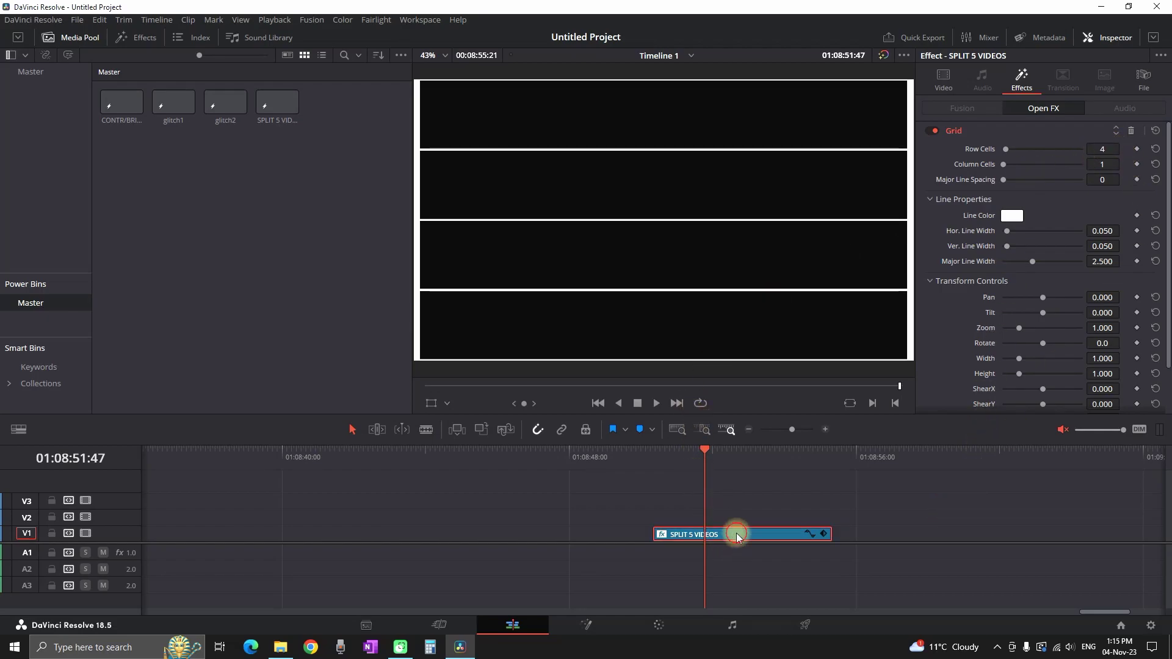
pyautogui.click(1143, 78)
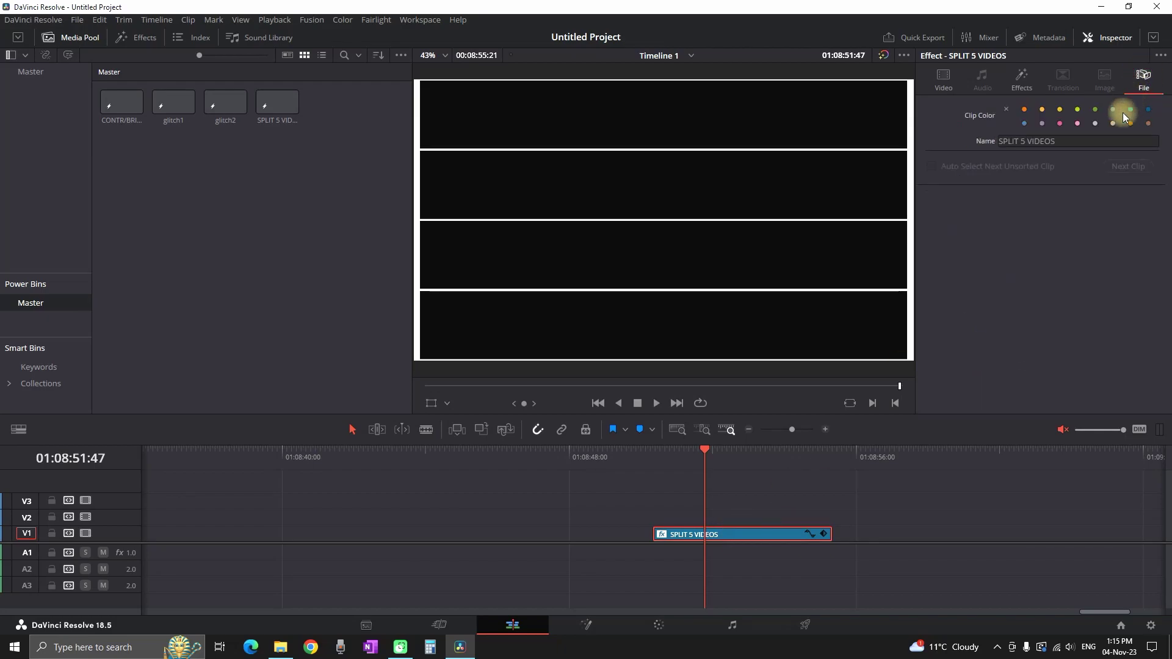
pyautogui.click(1025, 141)
pyautogui.press('BackSpace')
pyautogui.write('4')
pyautogui.click(1080, 196)
pyautogui.moveTo(719, 527); pyautogui.dragTo(262, 160)
# Step: Make the 3-row version named 'SPLIT 3 VIDEOS' and save it into the power bin
pyautogui.click(307, 236)
pyautogui.click(766, 534)
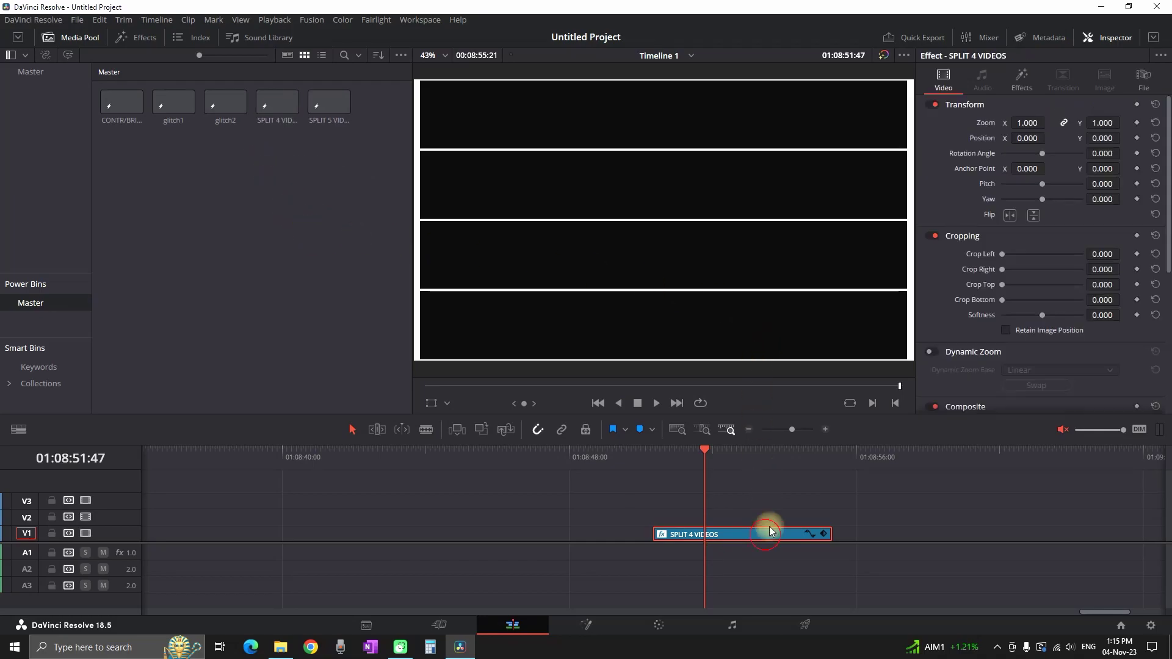
pyautogui.click(1021, 78)
pyautogui.scroll(-1, 1107, 148)
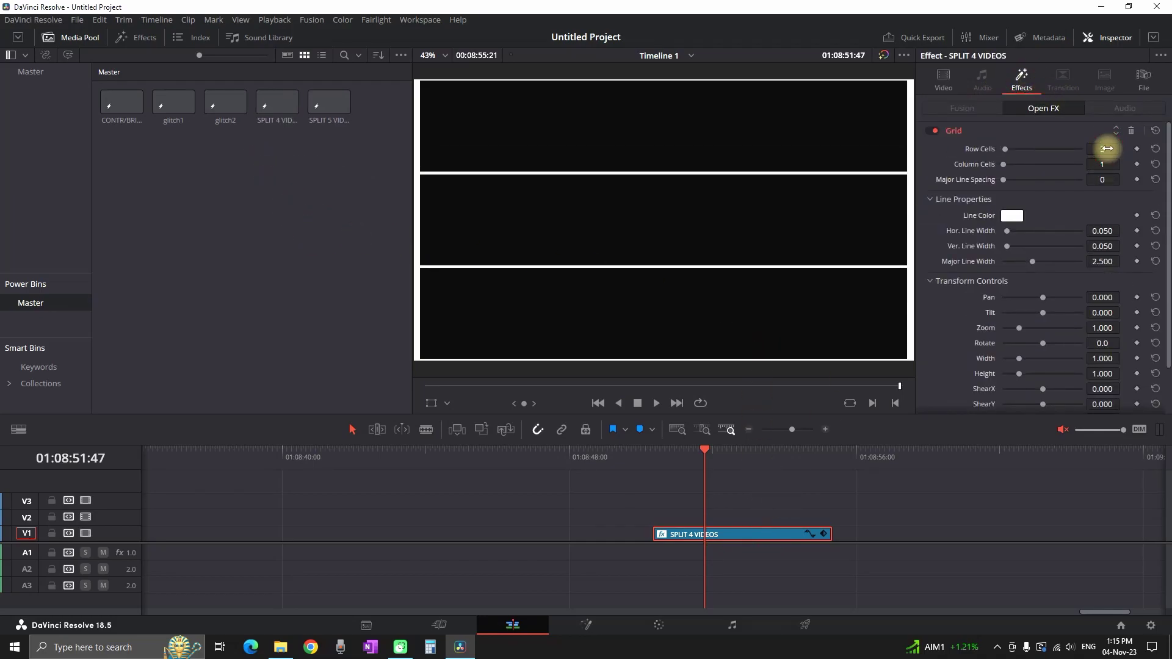
pyautogui.click(1142, 85)
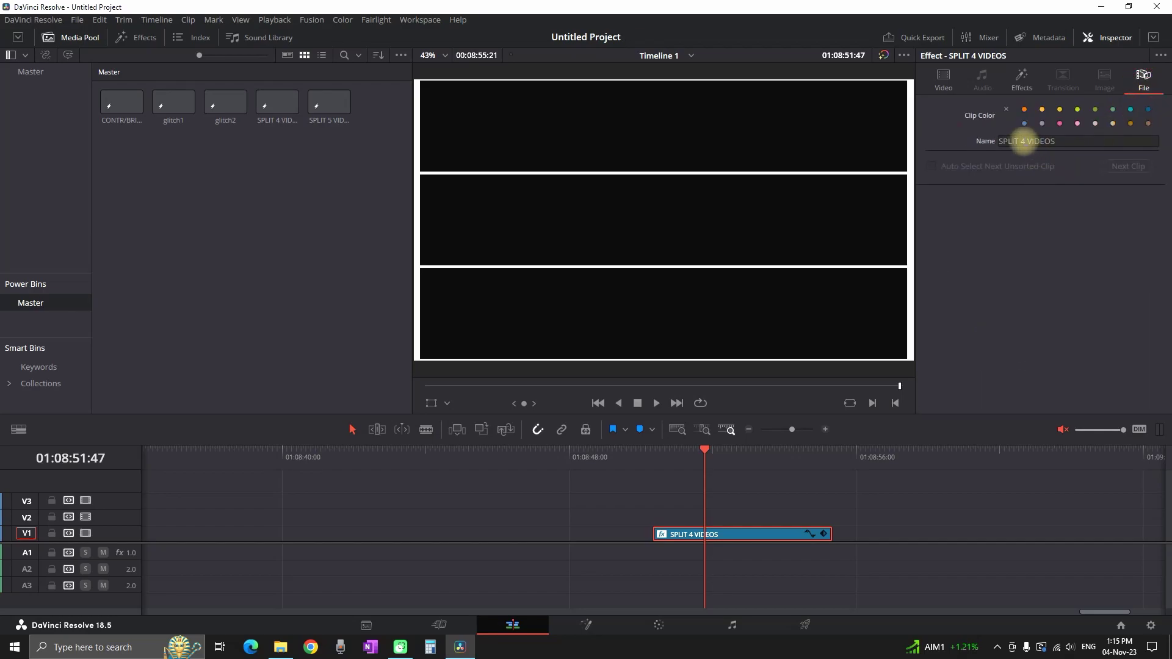
pyautogui.click(1023, 142)
pyautogui.press('BackSpace')
pyautogui.write('3')
pyautogui.press('Return')
pyautogui.moveTo(734, 529); pyautogui.dragTo(257, 185)
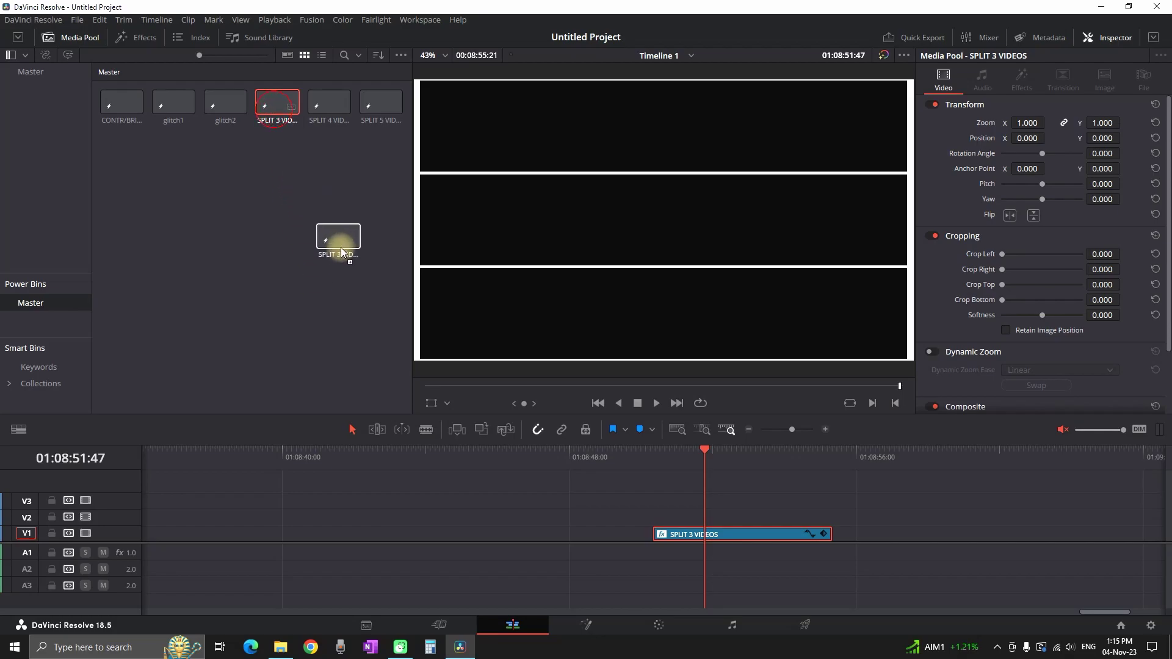
# Step: Put SPLIT 3 VIDEOS on V1, delete the original clip, then add SPLIT 4 and SPLIT 5 after it
pyautogui.moveTo(346, 265); pyautogui.dragTo(349, 534)
pyautogui.click(409, 459)
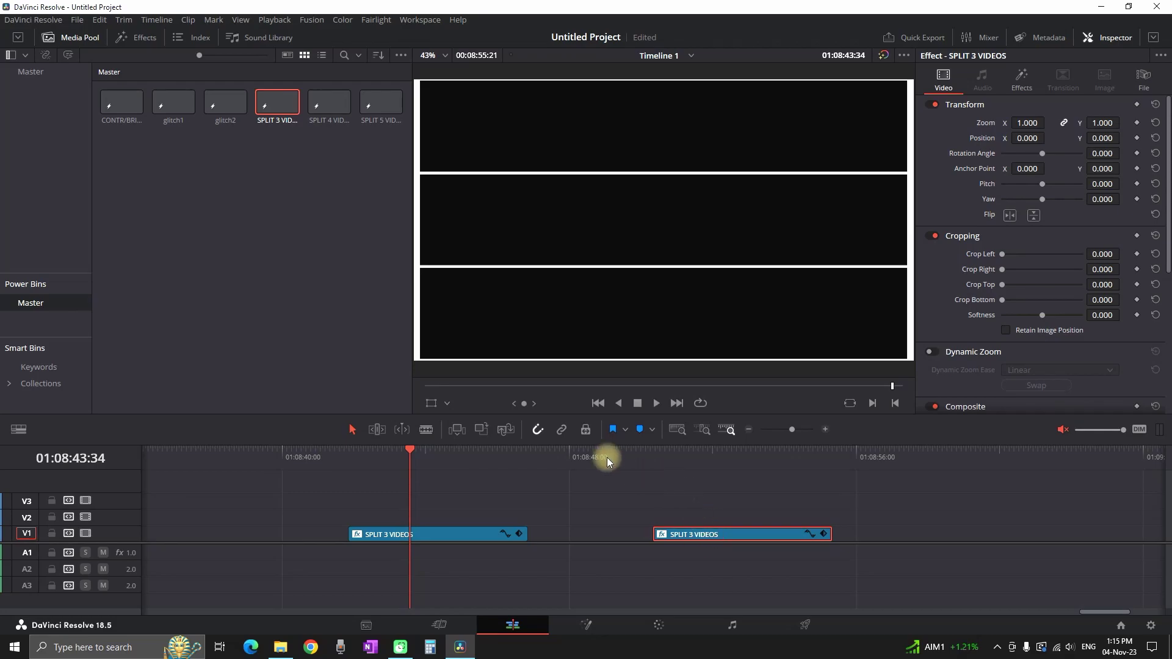
pyautogui.press('Delete')
pyautogui.moveTo(324, 127); pyautogui.dragTo(583, 534)
pyautogui.click(638, 460)
pyautogui.moveTo(370, 105); pyautogui.dragTo(789, 534)
pyautogui.click(835, 461)
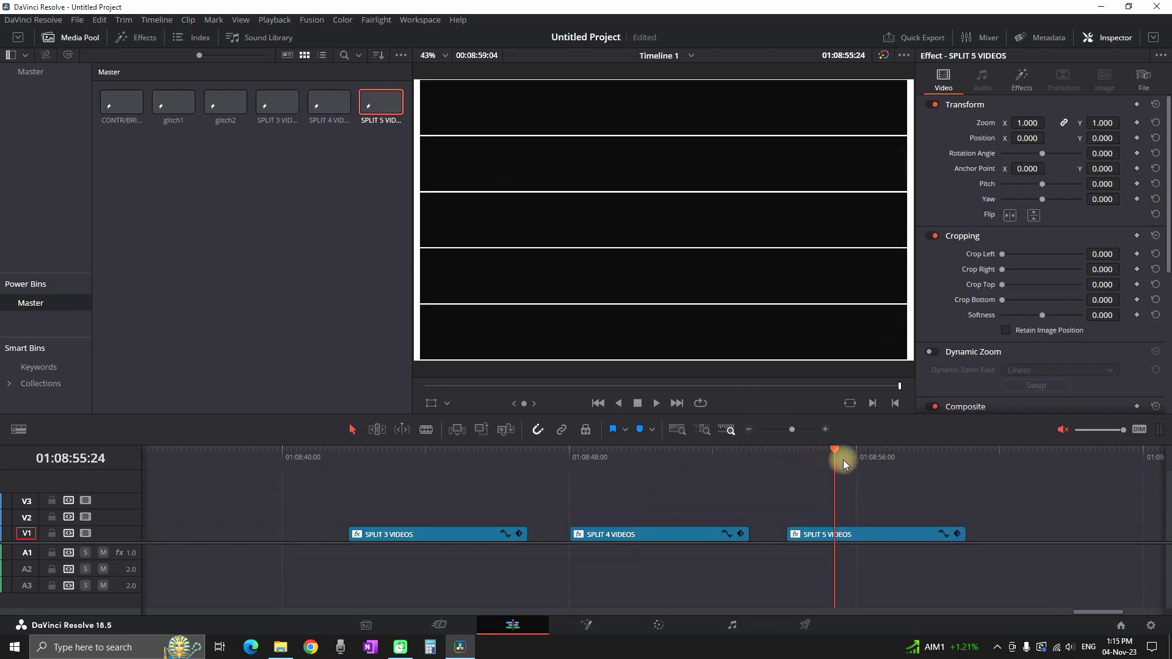